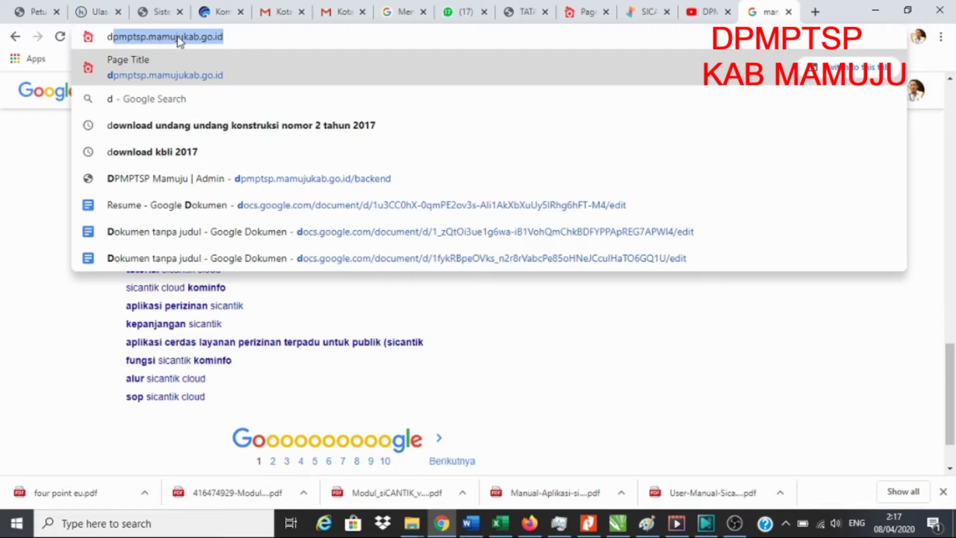
Load the DPMPTSP Kab. Mamuju portal at dpmptsp.mamujukab.go.id from the address bar suggestion
{"action": "left_click", "coordinate": [254, 35]}
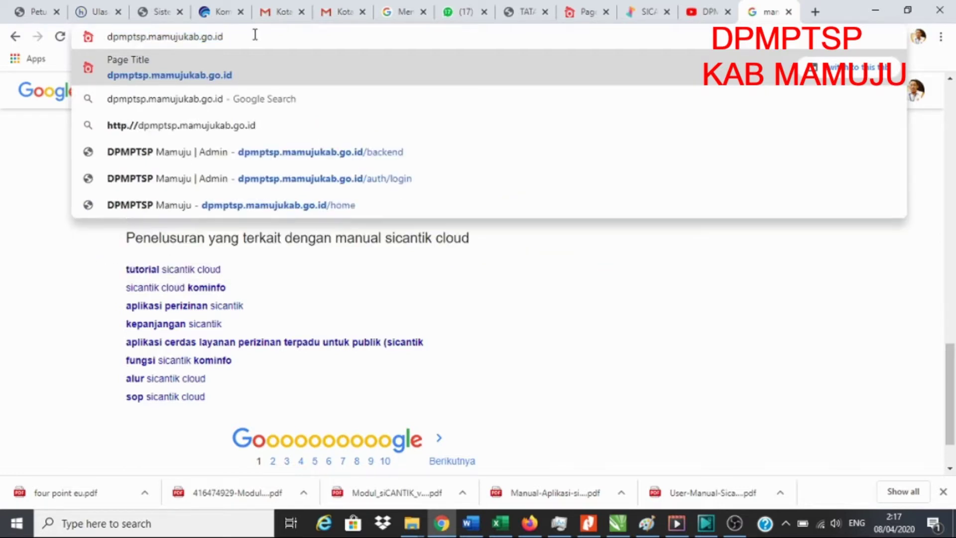
{"action": "left_click", "coordinate": [249, 51]}
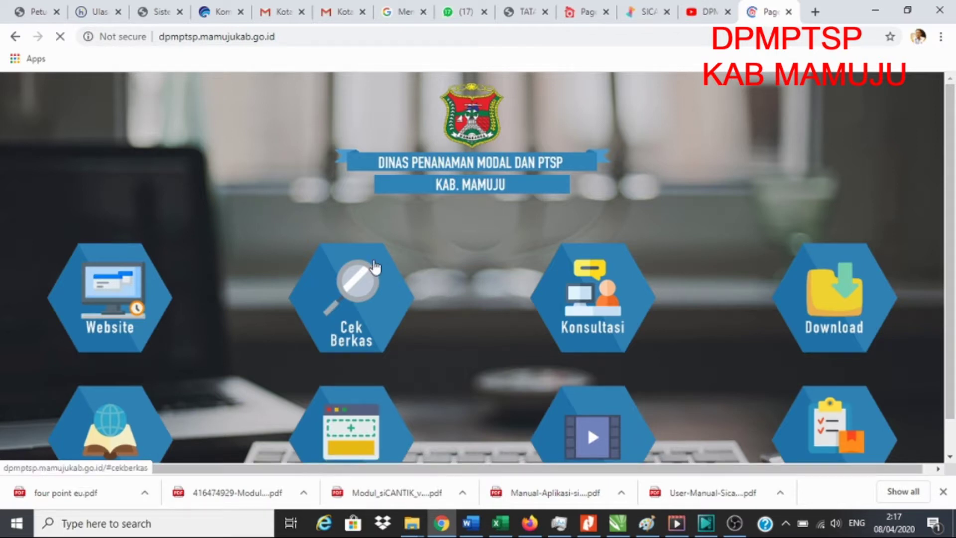
Scroll down and open the SiCantik registration page from the Daftar hexagon
{"action": "scroll", "coordinate": [519, 288], "scroll_direction": "down", "scroll_amount": 1}
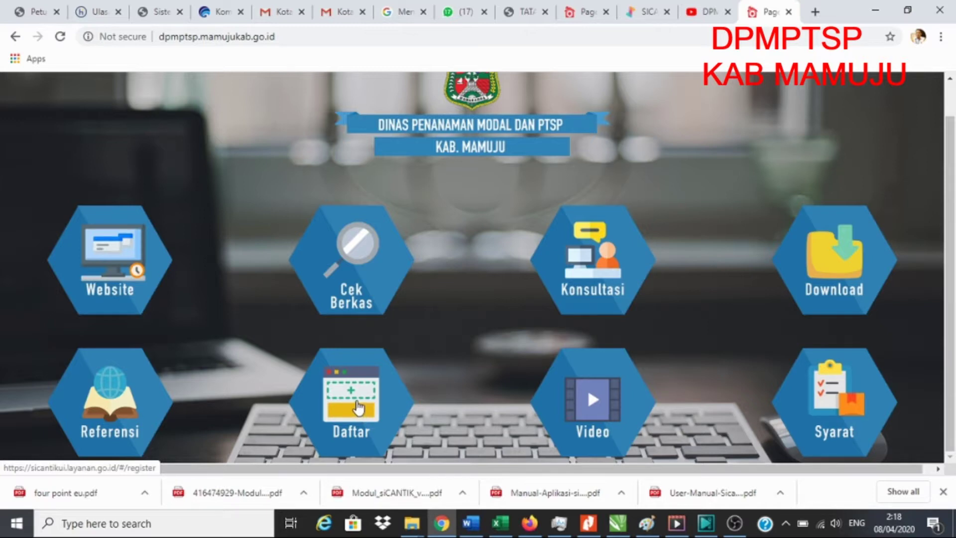
{"action": "left_click", "coordinate": [358, 408]}
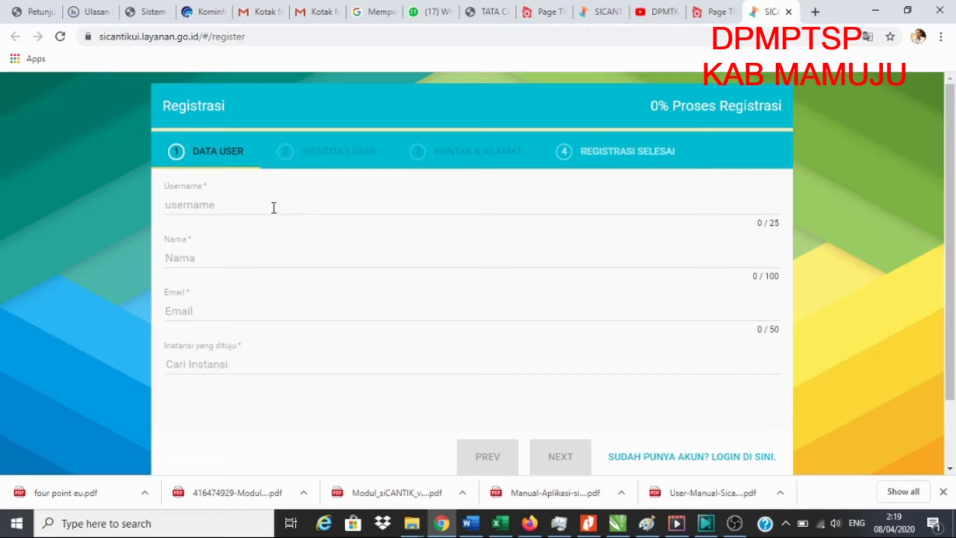
{"action": "left_click", "coordinate": [258, 201]}
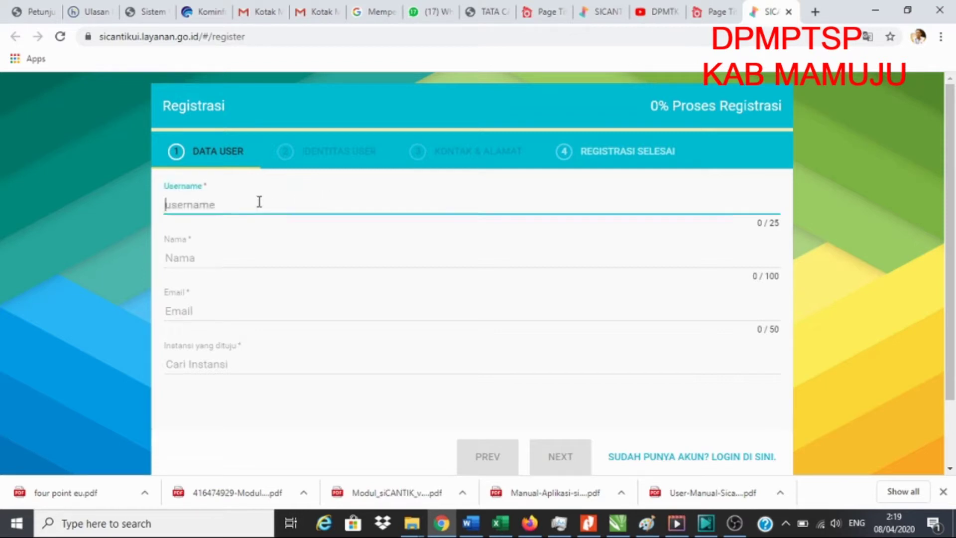
{"action": "left_click", "coordinate": [224, 256]}
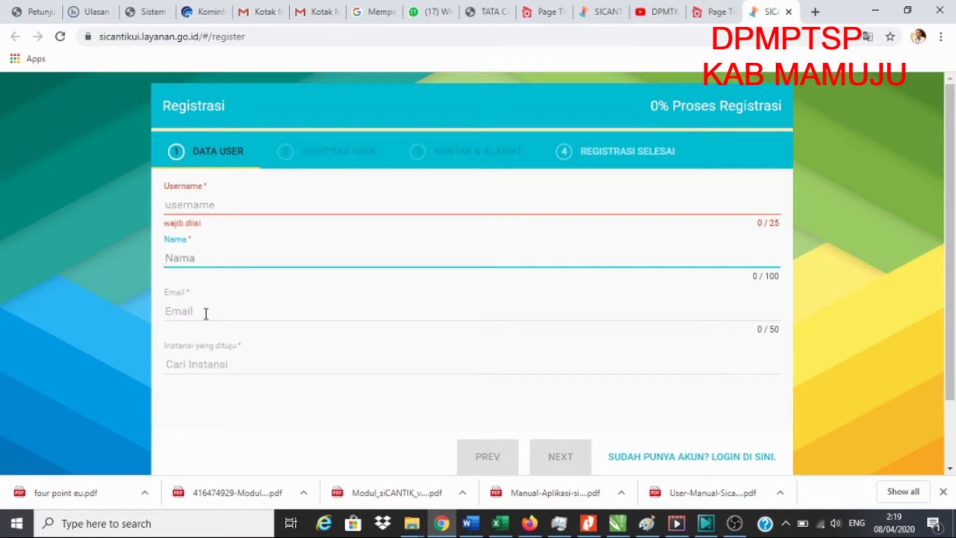
{"action": "left_click", "coordinate": [204, 313]}
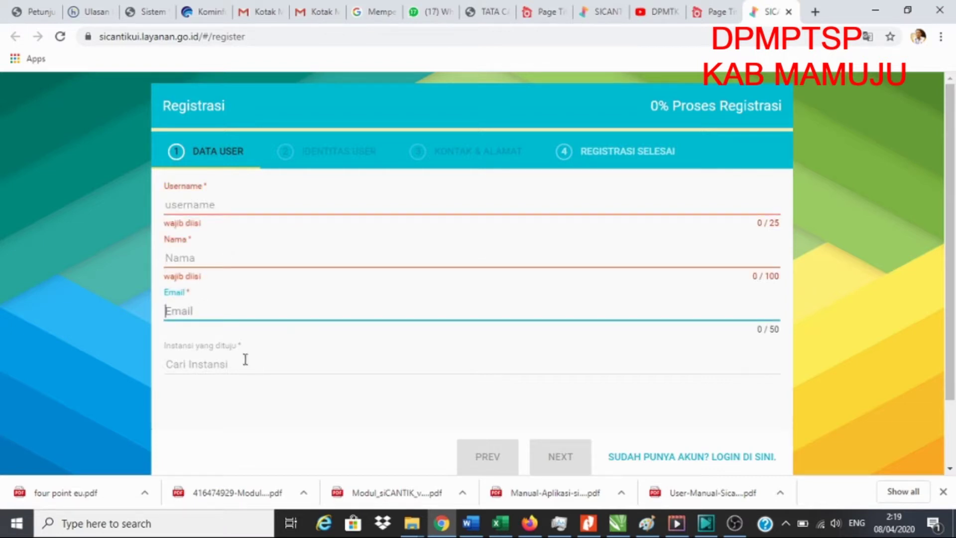
{"action": "scroll", "coordinate": [245, 365], "scroll_direction": "down", "scroll_amount": 2}
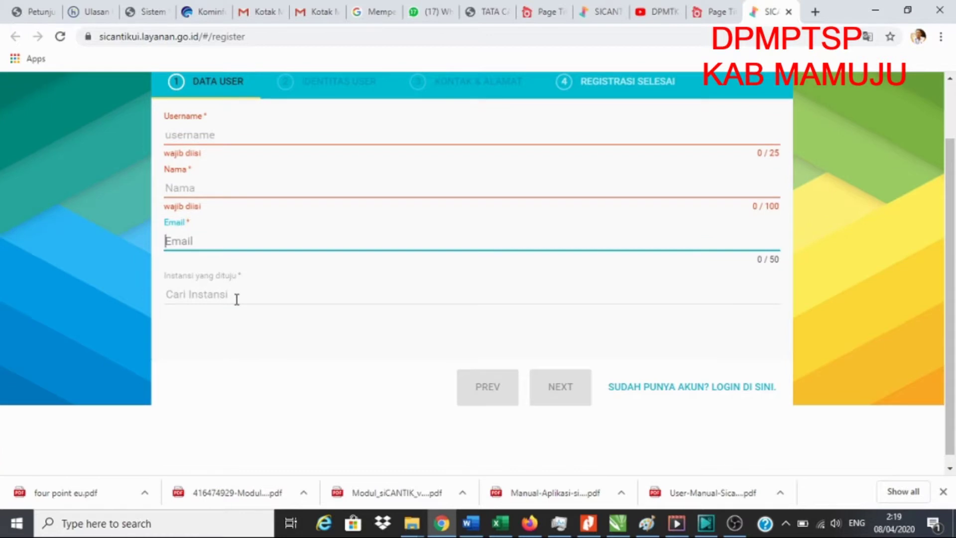
{"action": "left_click", "coordinate": [237, 296]}
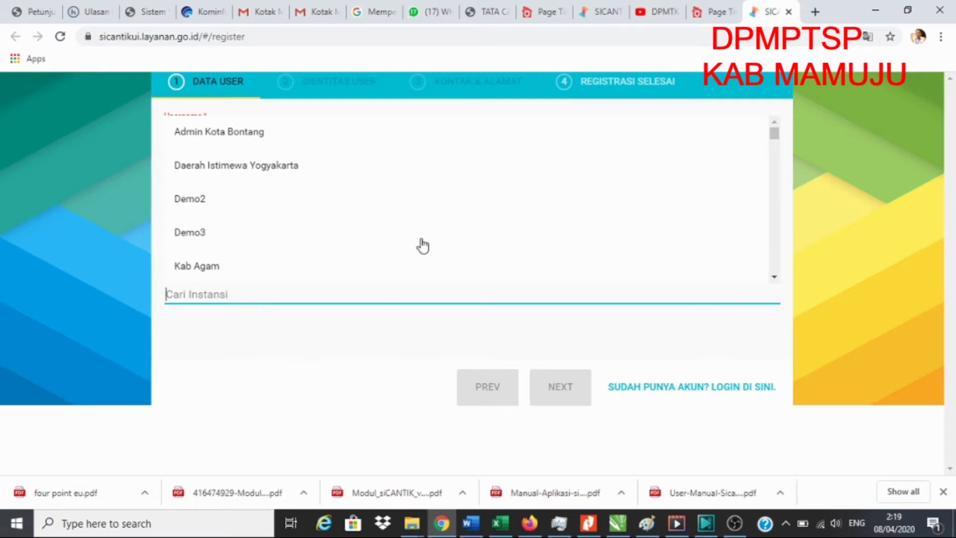
{"action": "left_click", "coordinate": [800, 221]}
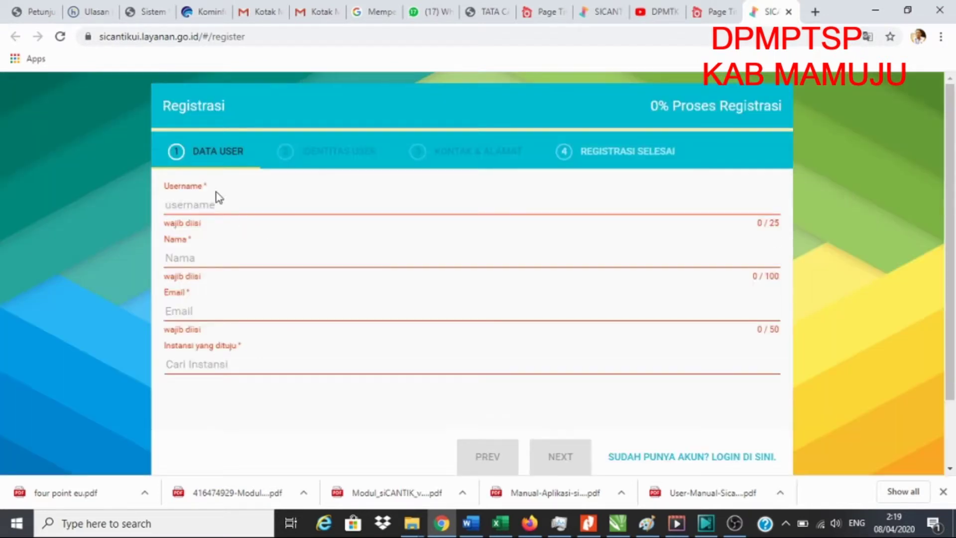
{"action": "left_click", "coordinate": [205, 204]}
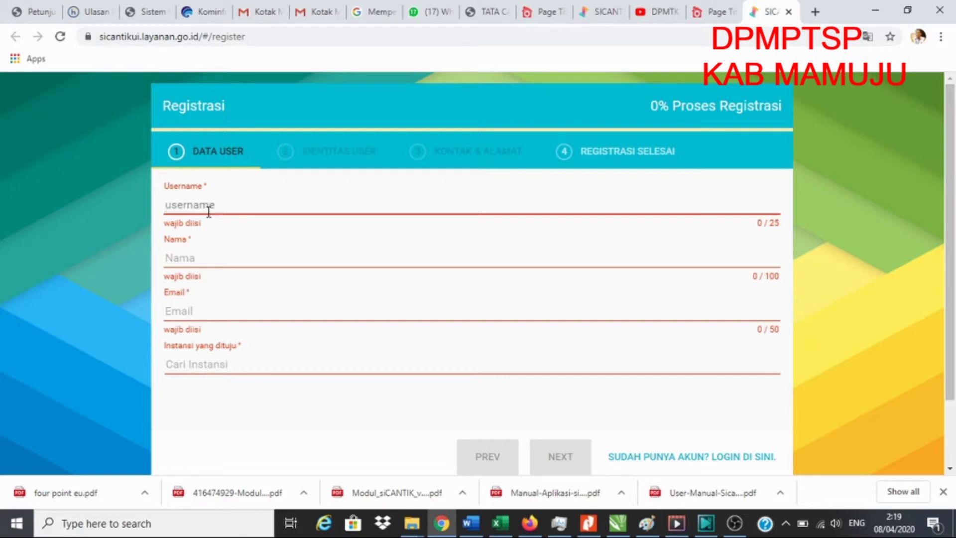
Enter the applicant's username and full name in the Data User step
{"action": "type", "text": "juk"}
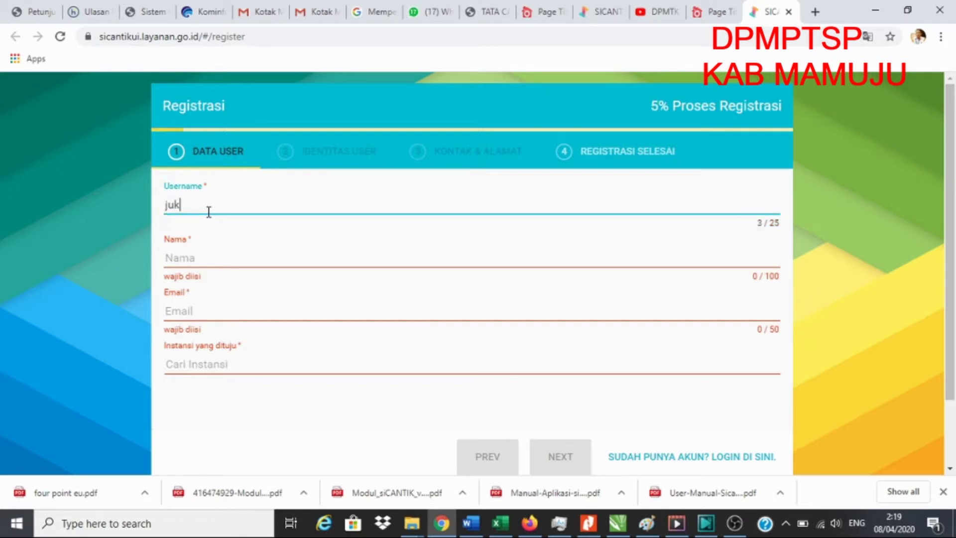
{"action": "type", "text": "ibm2020"}
{"action": "double_click", "coordinate": [207, 210]}
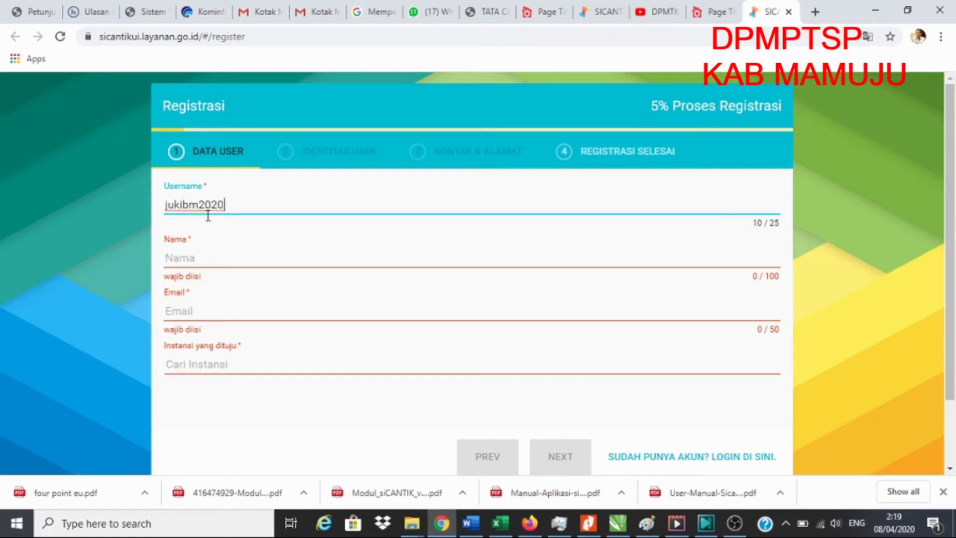
{"action": "left_click", "coordinate": [203, 259]}
{"action": "type", "text": "J"}
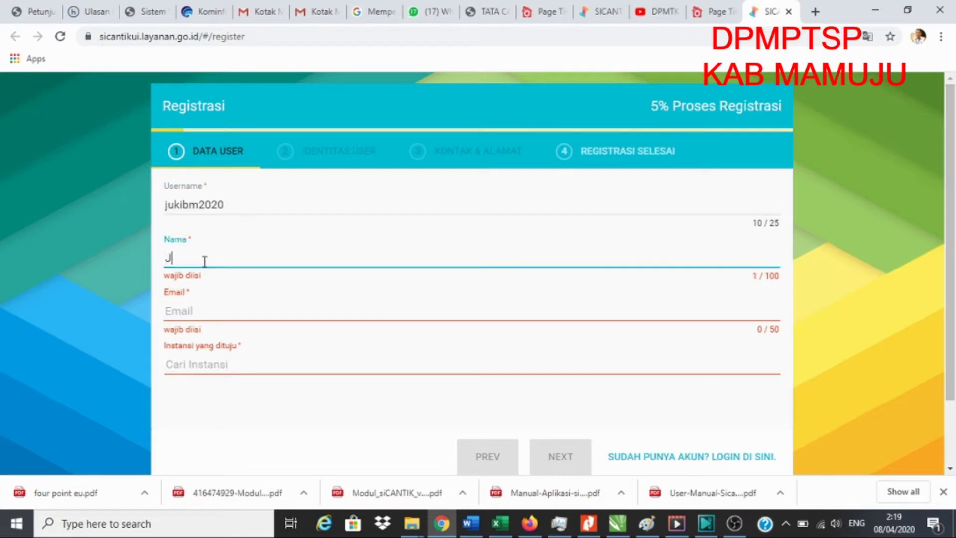
{"action": "type", "text": "UKIB "}
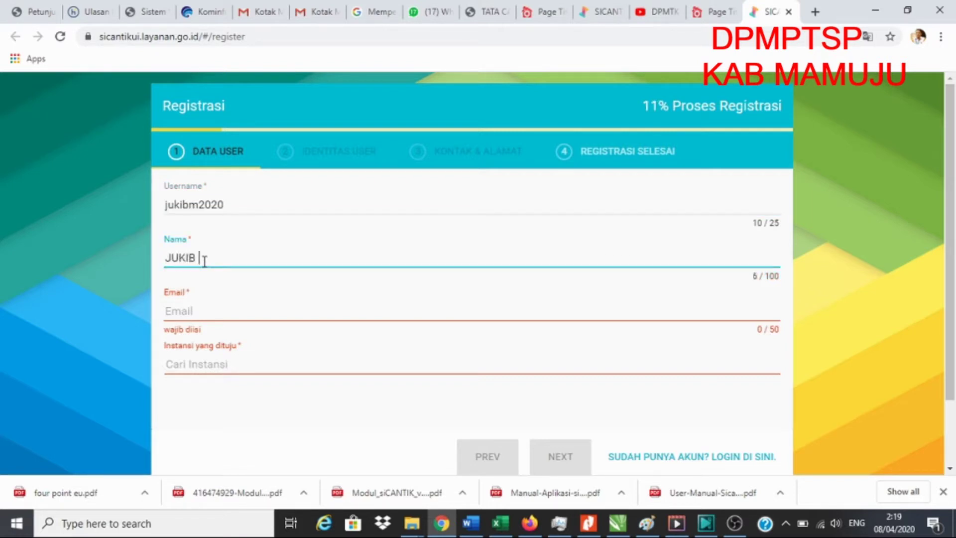
{"action": "type", "text": "M"}
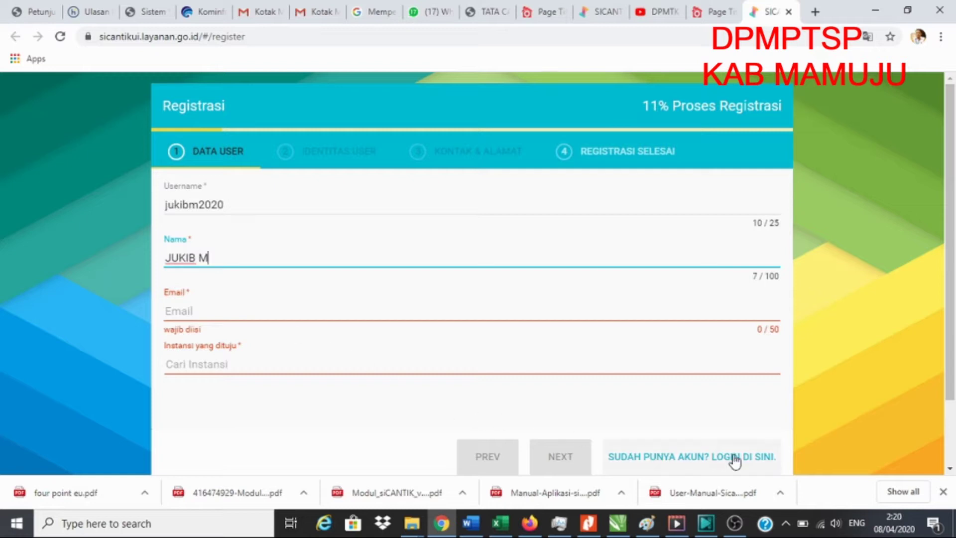
{"action": "left_click", "coordinate": [194, 313]}
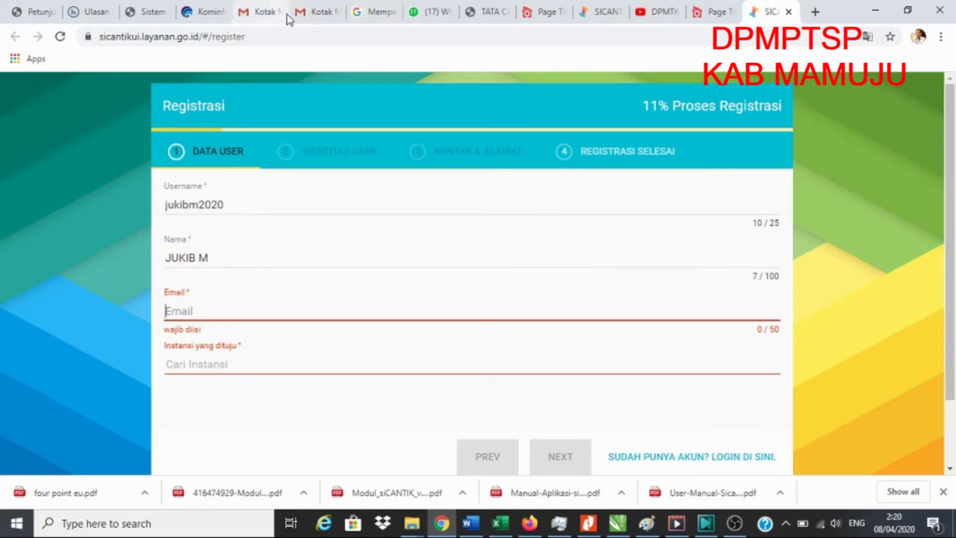
{"action": "left_click", "coordinate": [316, 14]}
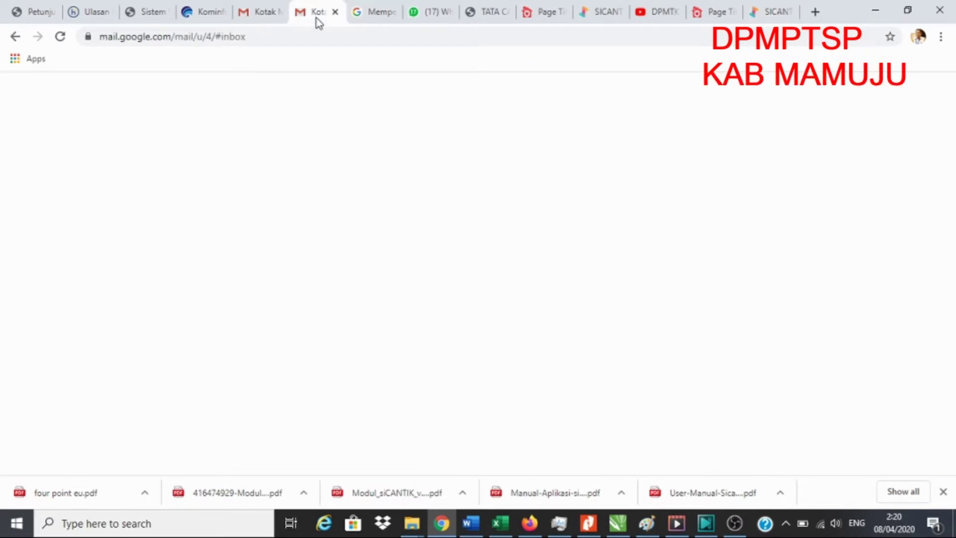
{"action": "left_click", "coordinate": [266, 13]}
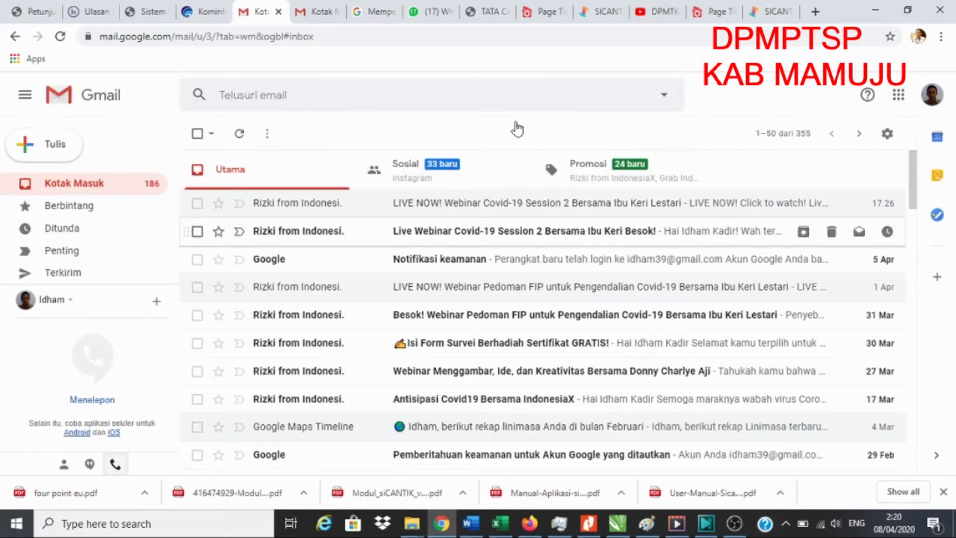
{"action": "left_click", "coordinate": [307, 17]}
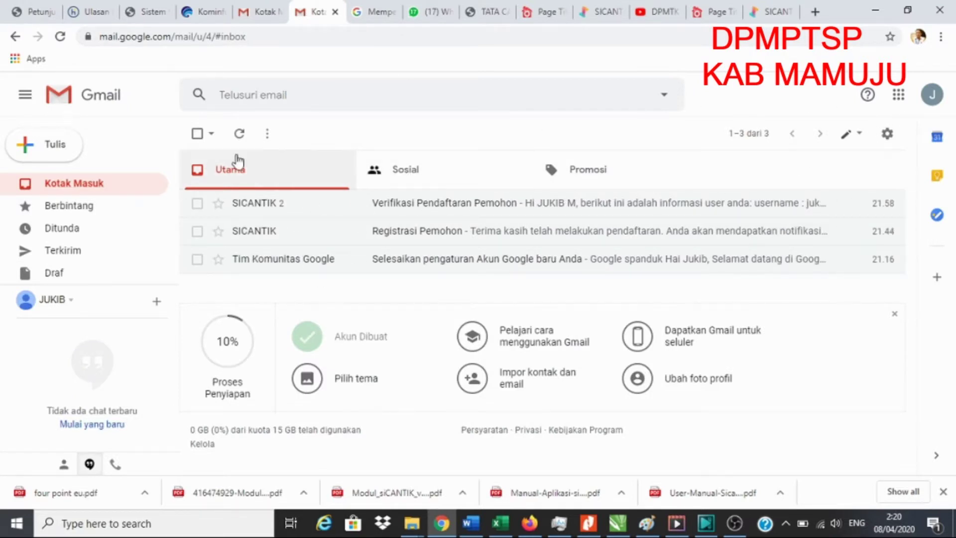
{"action": "left_click", "coordinate": [81, 184]}
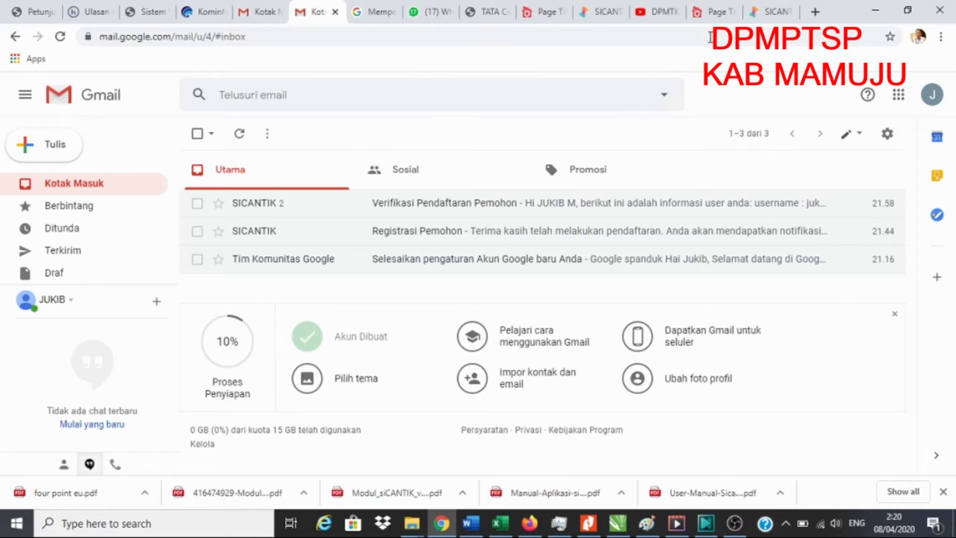
{"action": "left_click", "coordinate": [771, 19]}
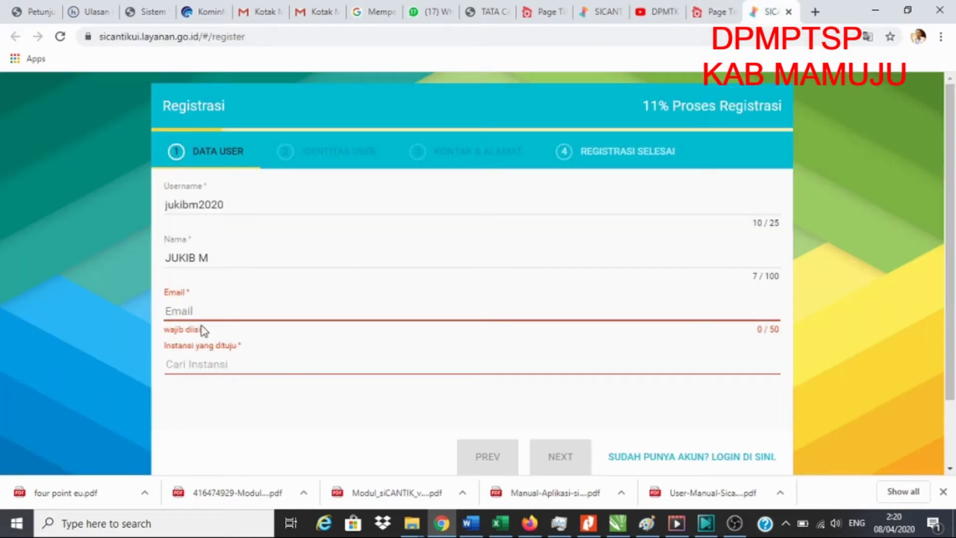
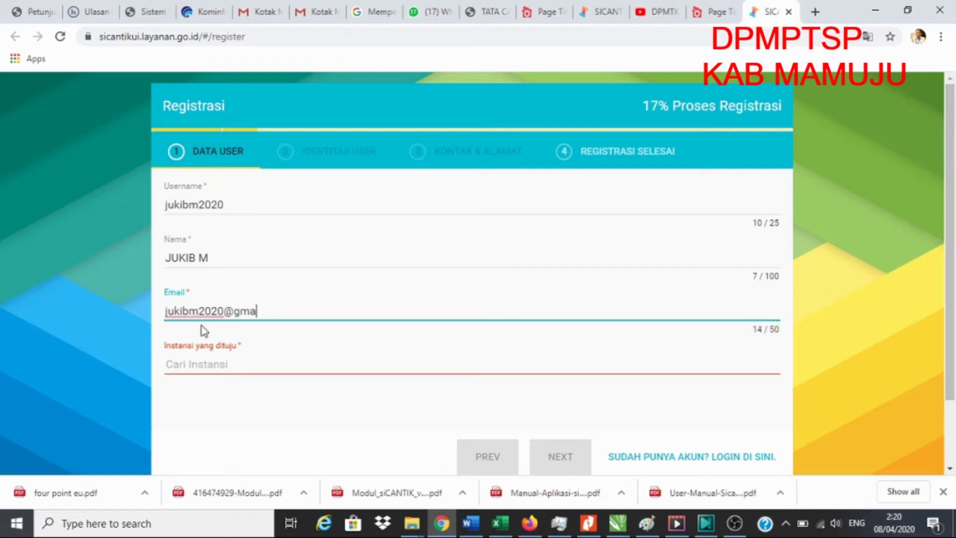
Enter the applicant's e-mail address and choose Kabupaten Mamuju as the target institution
{"action": "left_click", "coordinate": [206, 364]}
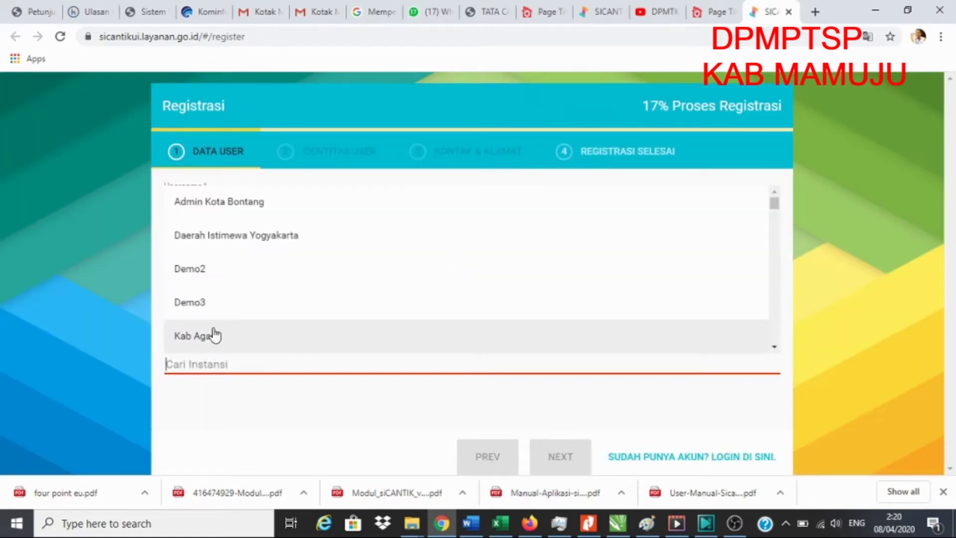
{"action": "type", "text": "Mam"}
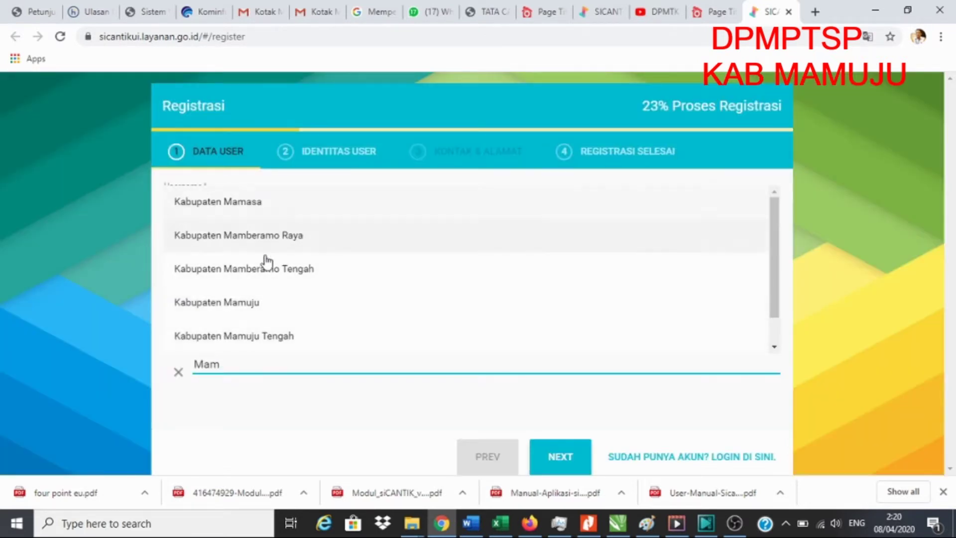
{"action": "left_click", "coordinate": [235, 304]}
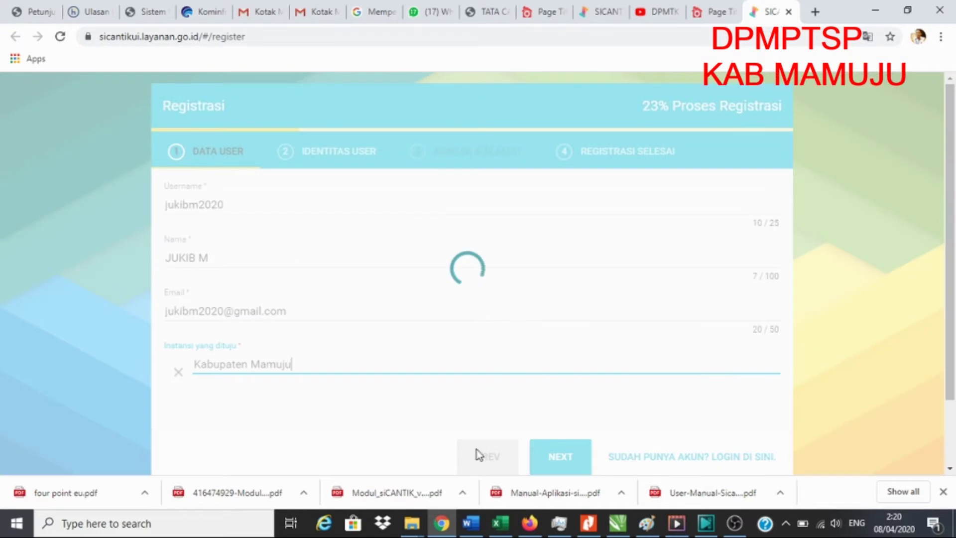
{"action": "scroll", "coordinate": [567, 463], "scroll_direction": "down", "scroll_amount": 2}
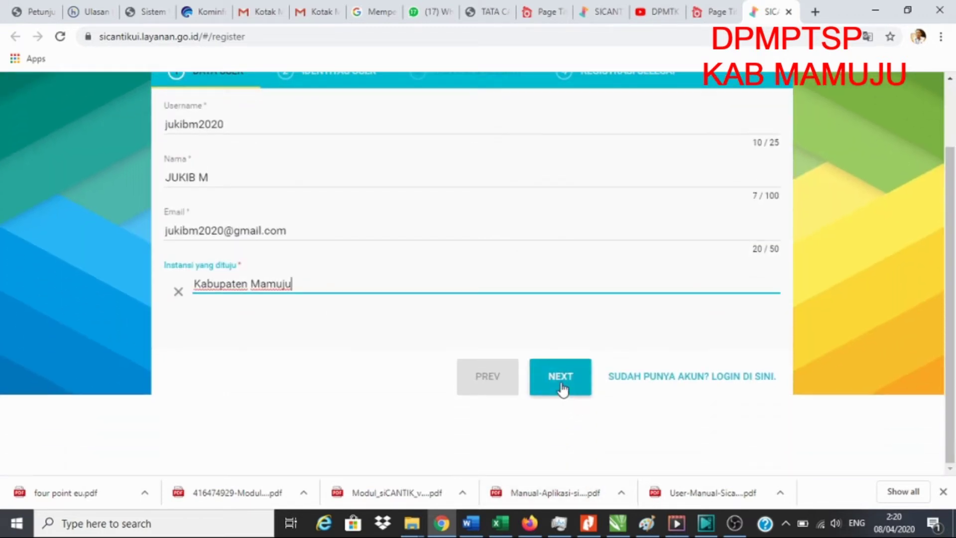
Advance to Identitas User and set the identity type to Kartu Tanda Penduduk
{"action": "left_click", "coordinate": [560, 386]}
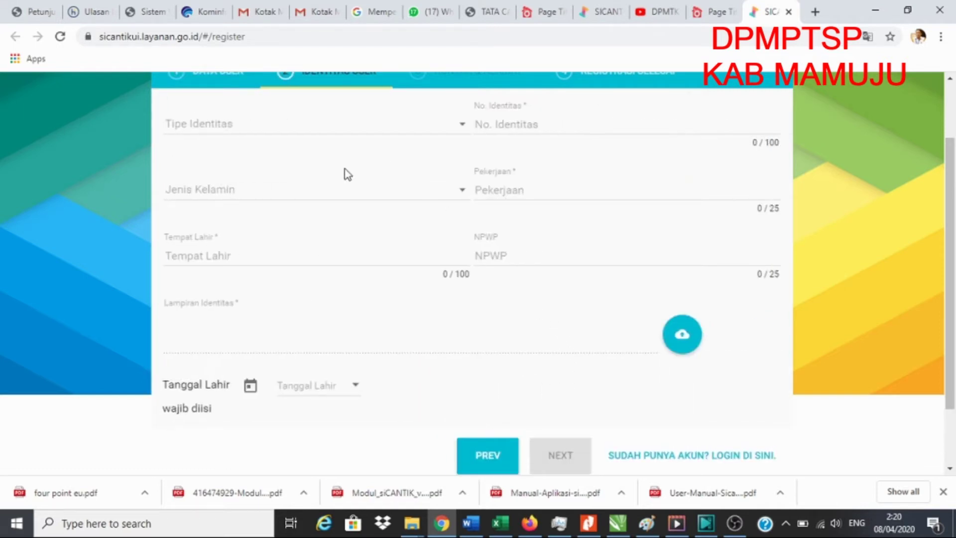
{"action": "scroll", "coordinate": [333, 182], "scroll_direction": "up", "scroll_amount": 2}
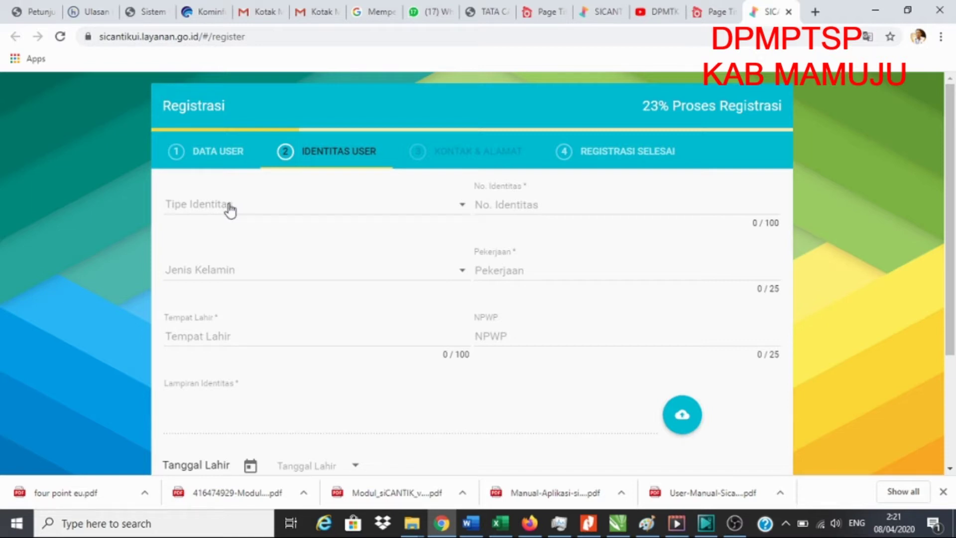
{"action": "left_click", "coordinate": [229, 210]}
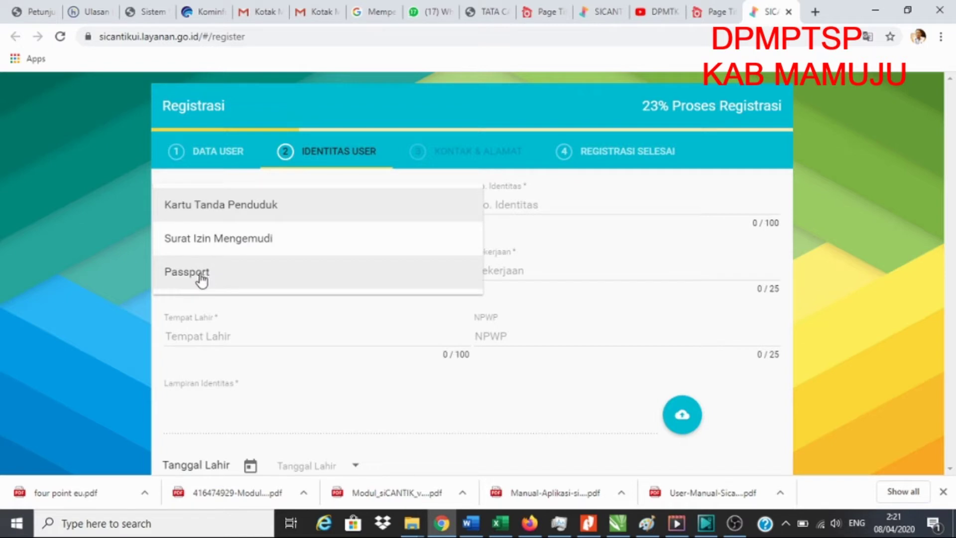
{"action": "left_click", "coordinate": [265, 330]}
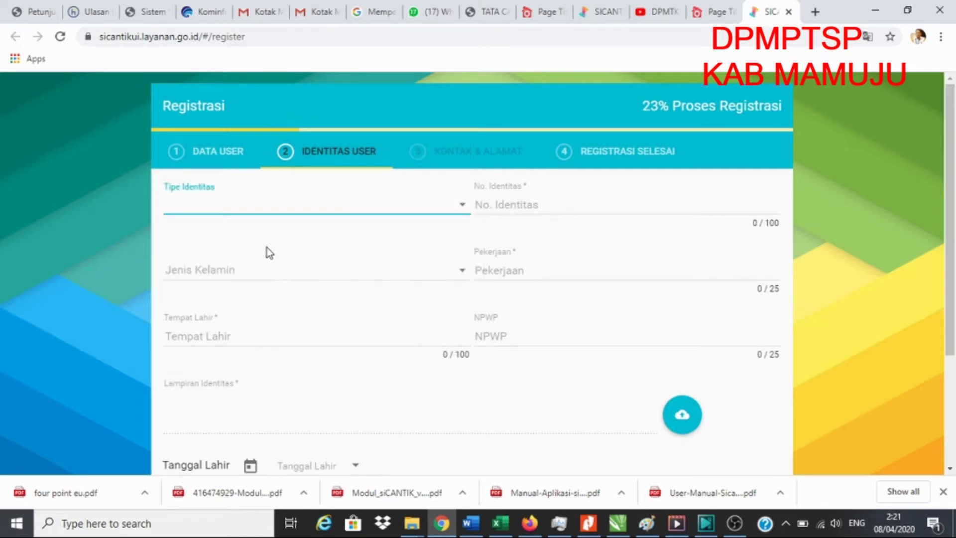
{"action": "left_click", "coordinate": [245, 209]}
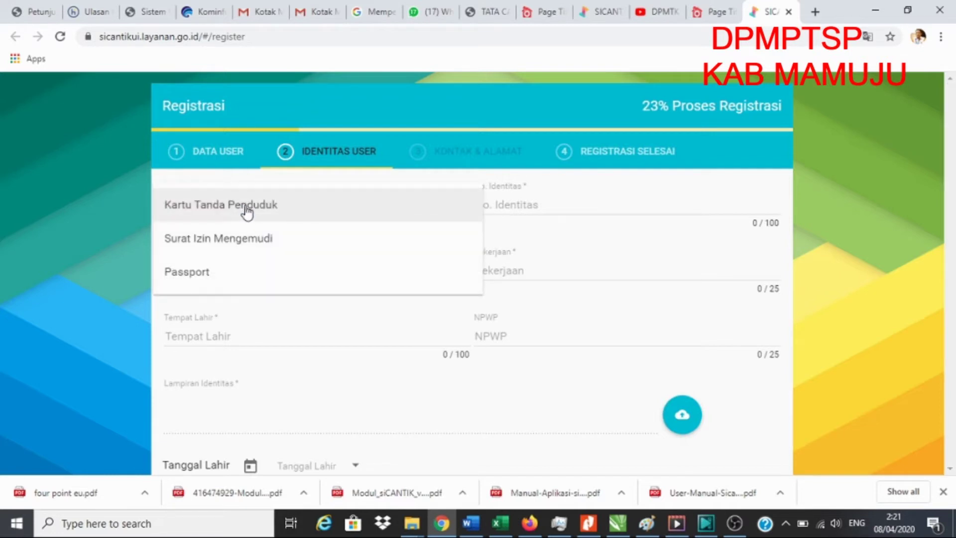
{"action": "left_click", "coordinate": [245, 210]}
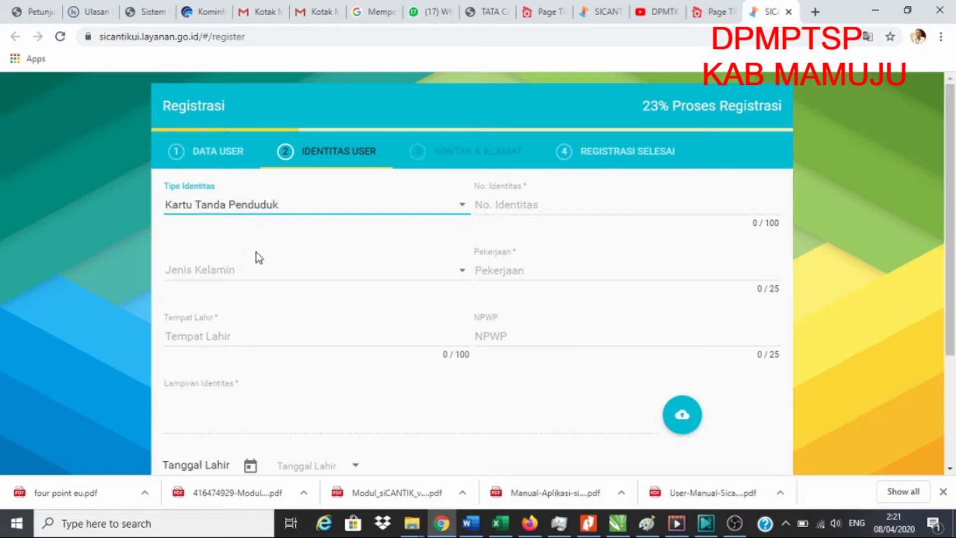
{"action": "left_click", "coordinate": [545, 203]}
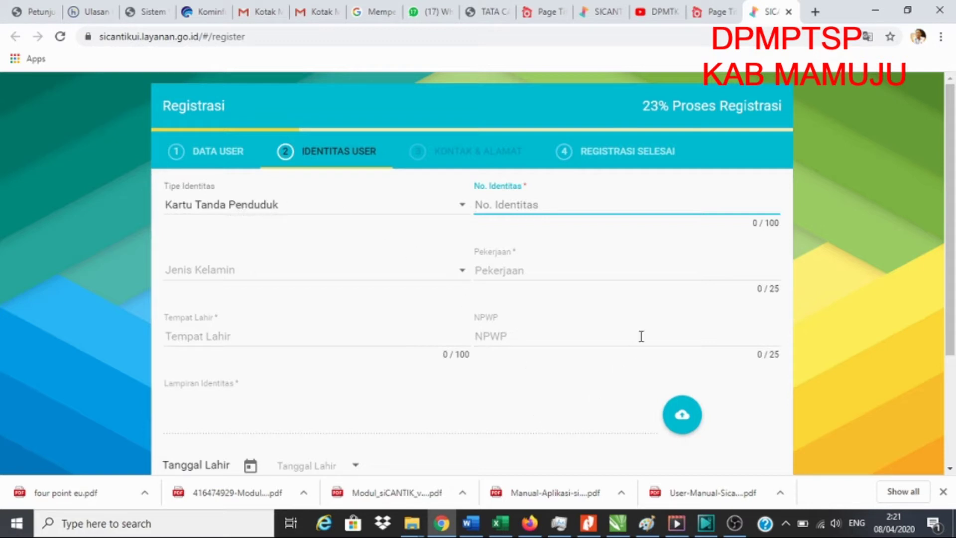
{"action": "left_click", "coordinate": [647, 528]}
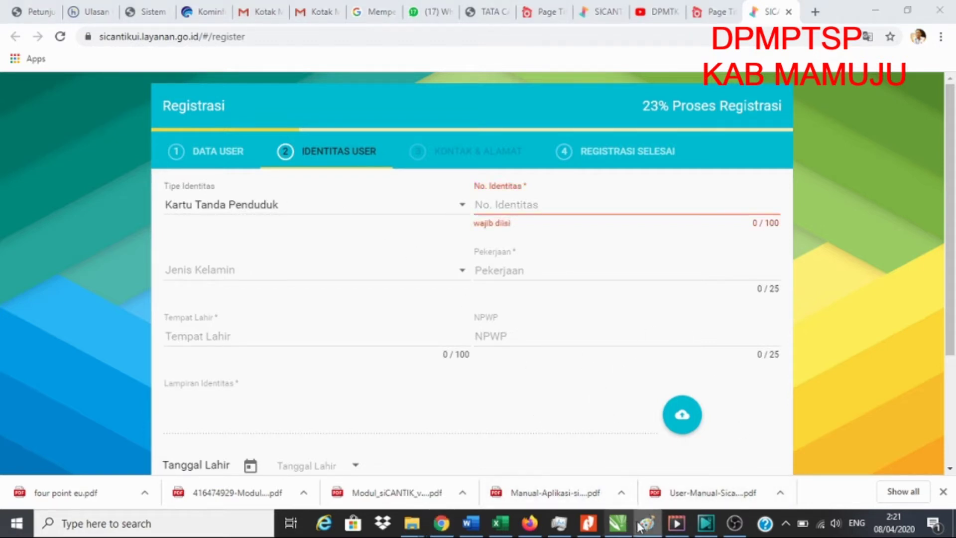
{"action": "left_click", "coordinate": [646, 530]}
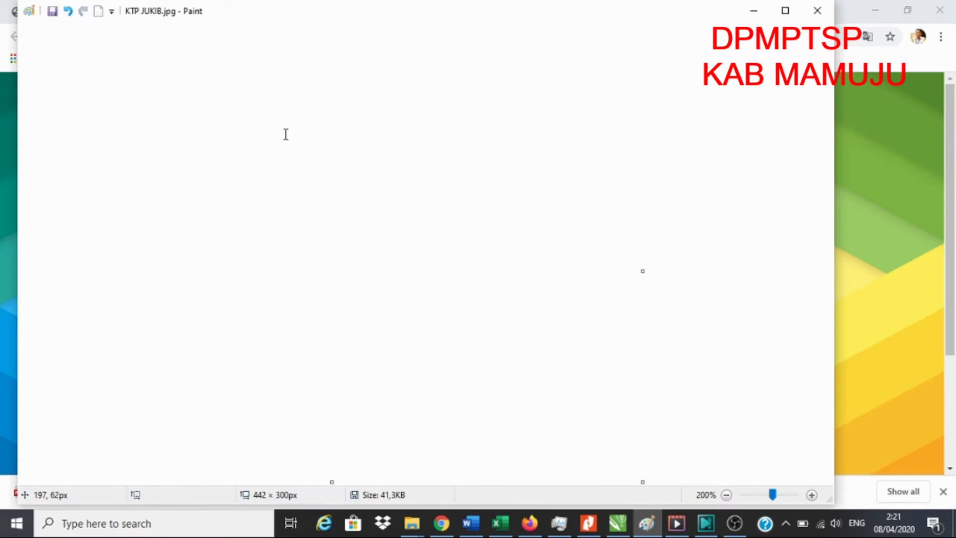
{"action": "scroll", "coordinate": [299, 289], "scroll_direction": "up", "scroll_amount": 1}
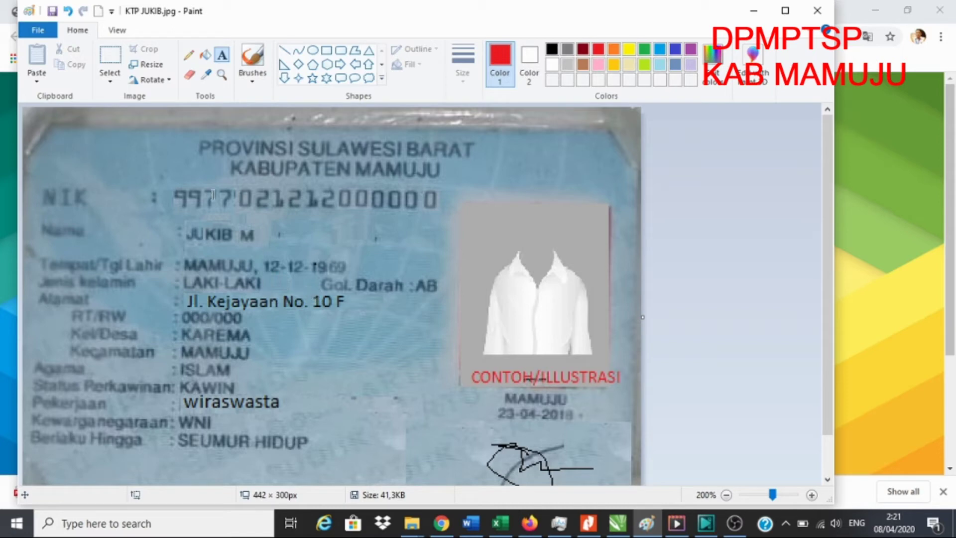
{"action": "left_click_drag", "start_coordinate": [183, 200], "coordinate": [373, 204]}
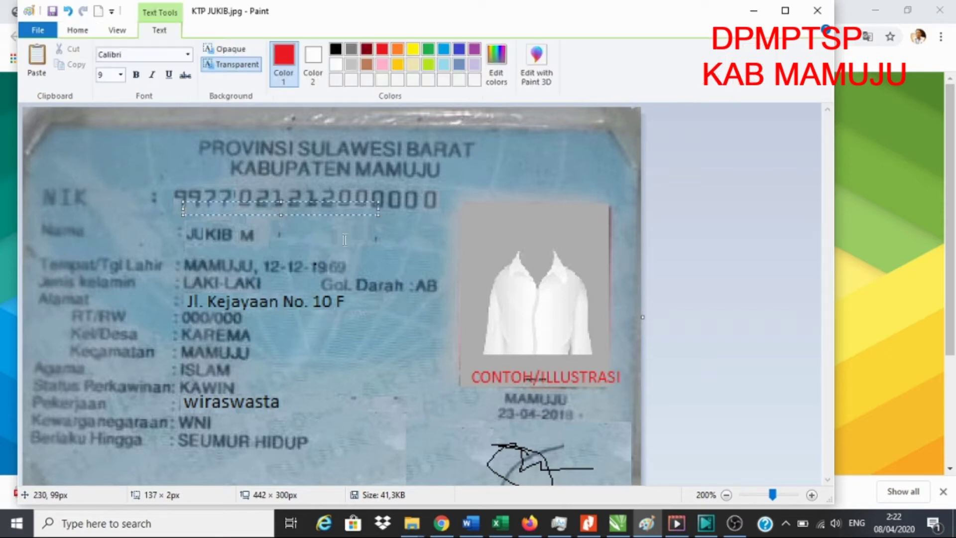
{"action": "left_click", "coordinate": [512, 337]}
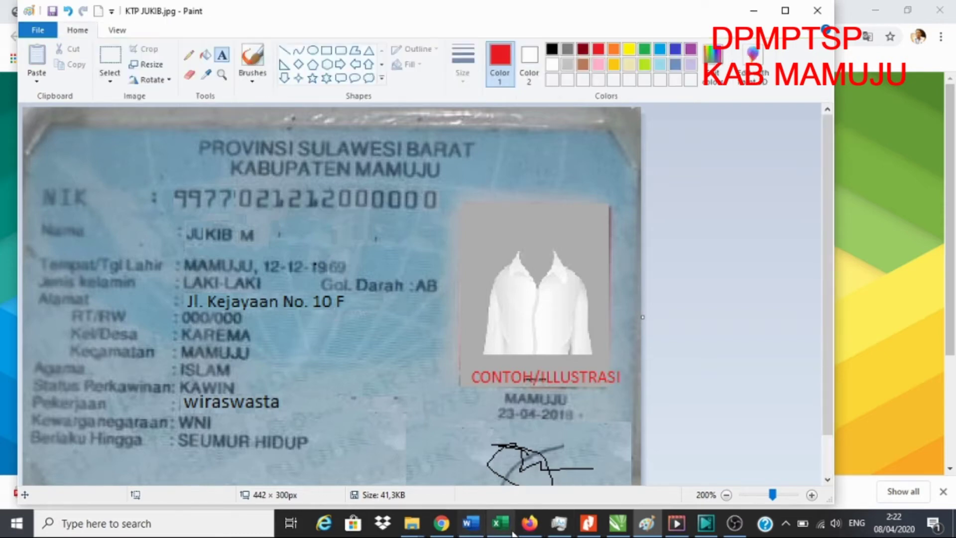
{"action": "left_click", "coordinate": [441, 527]}
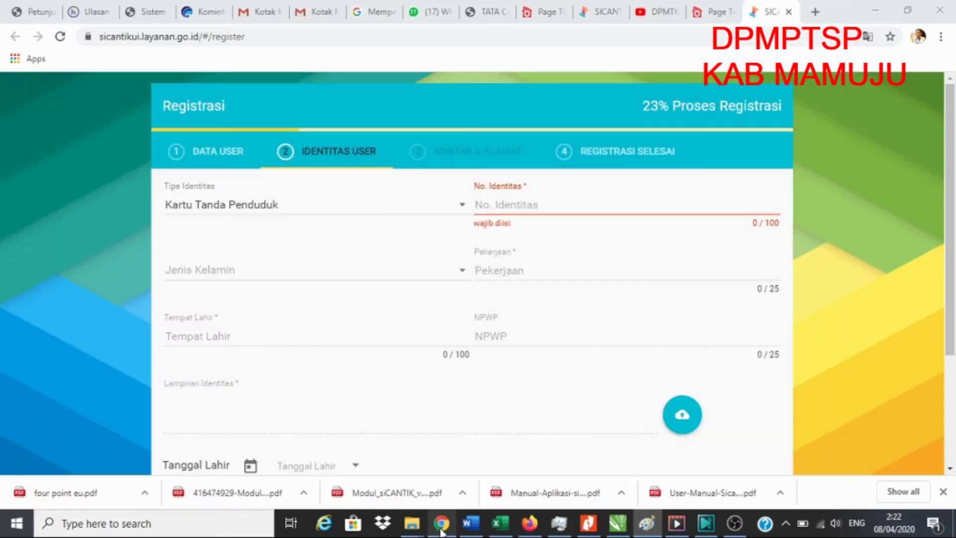
Enter the identity number, set gender to Laki-laki and occupation to Wiraswasta
{"action": "left_click", "coordinate": [516, 206]}
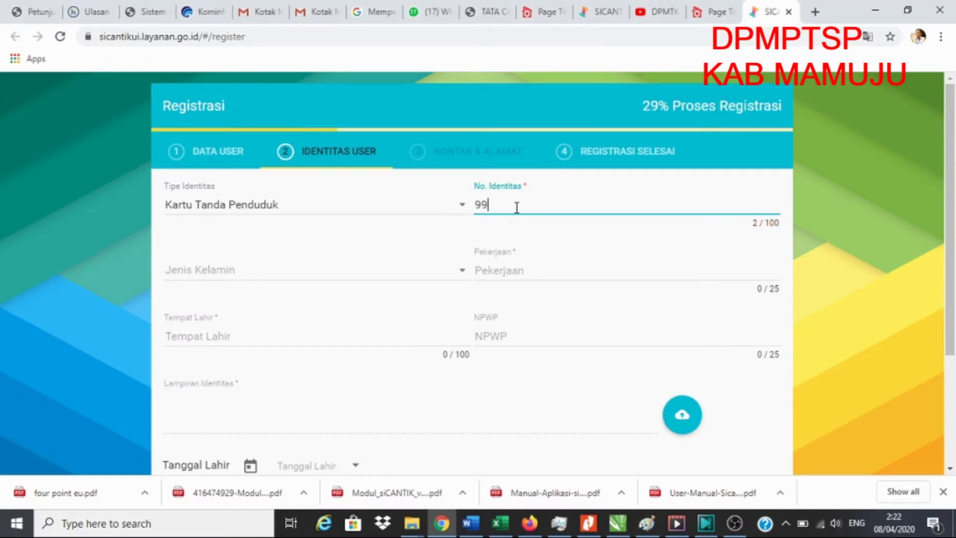
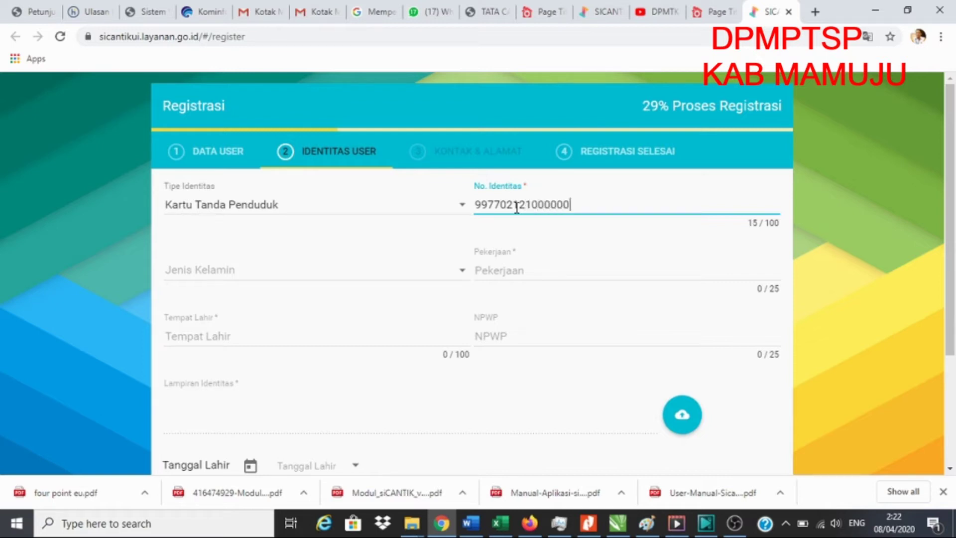
{"action": "left_click", "coordinate": [252, 273]}
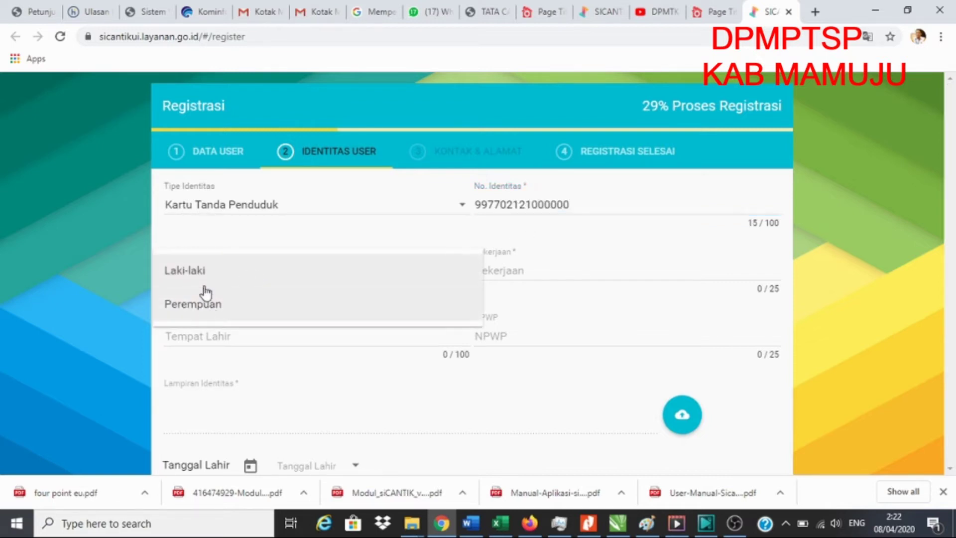
{"action": "left_click", "coordinate": [200, 276]}
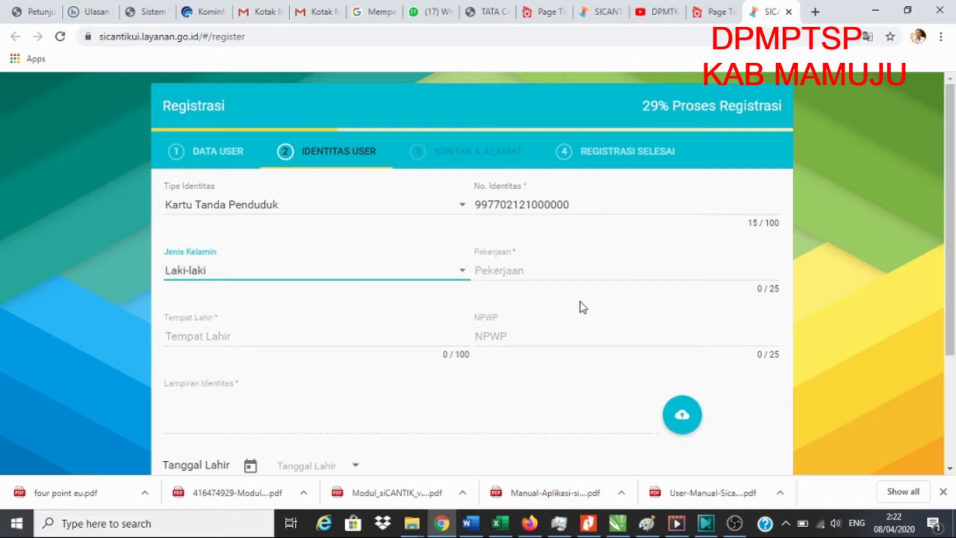
{"action": "left_click", "coordinate": [541, 269]}
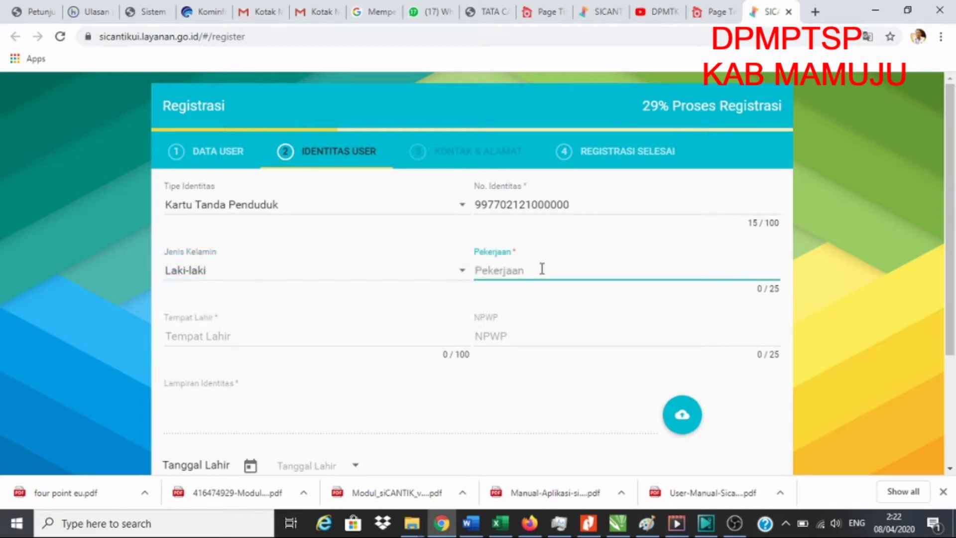
{"action": "type", "text": "Wiraswa"}
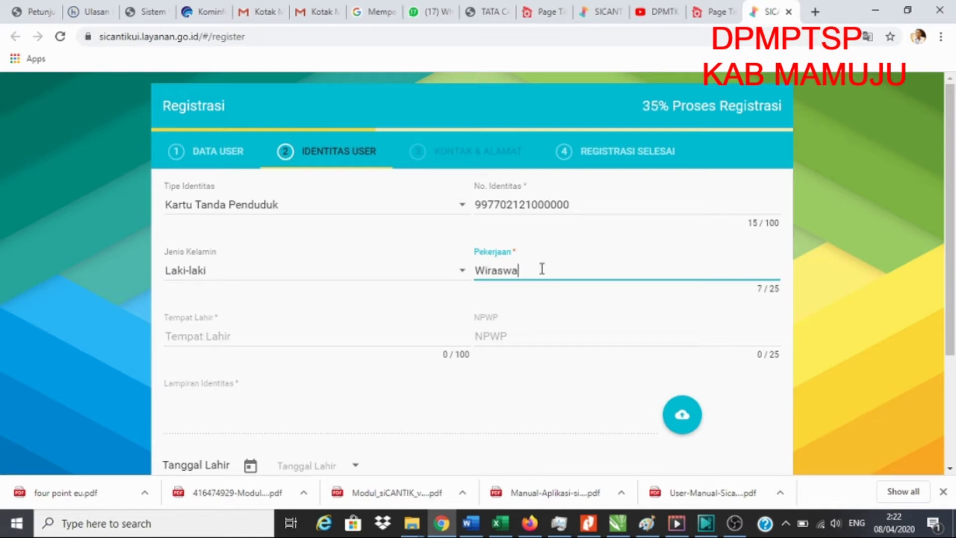
{"action": "type", "text": "sta"}
Enter Mamuju as birthplace and the NPWP tax number, removing one extra digit
{"action": "left_click", "coordinate": [217, 341]}
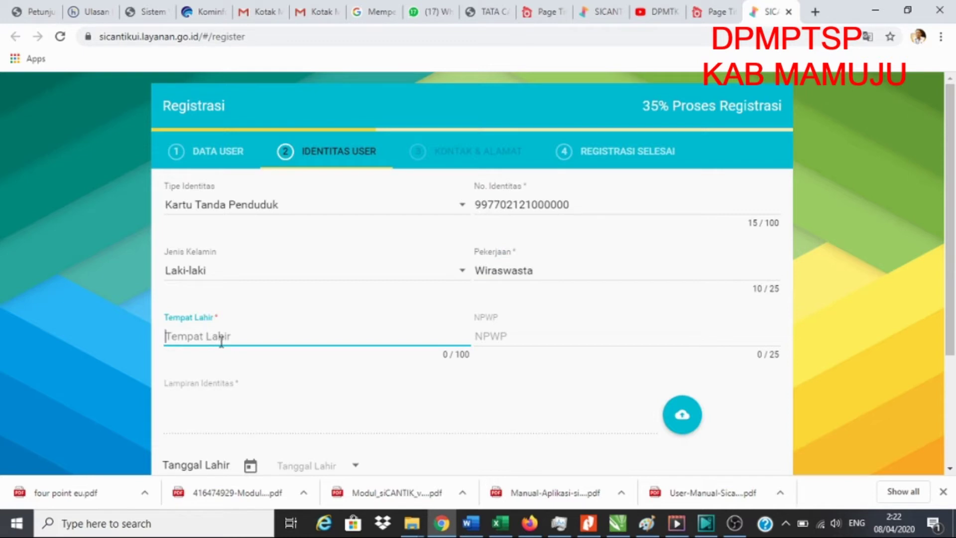
{"action": "type", "text": "Mam"}
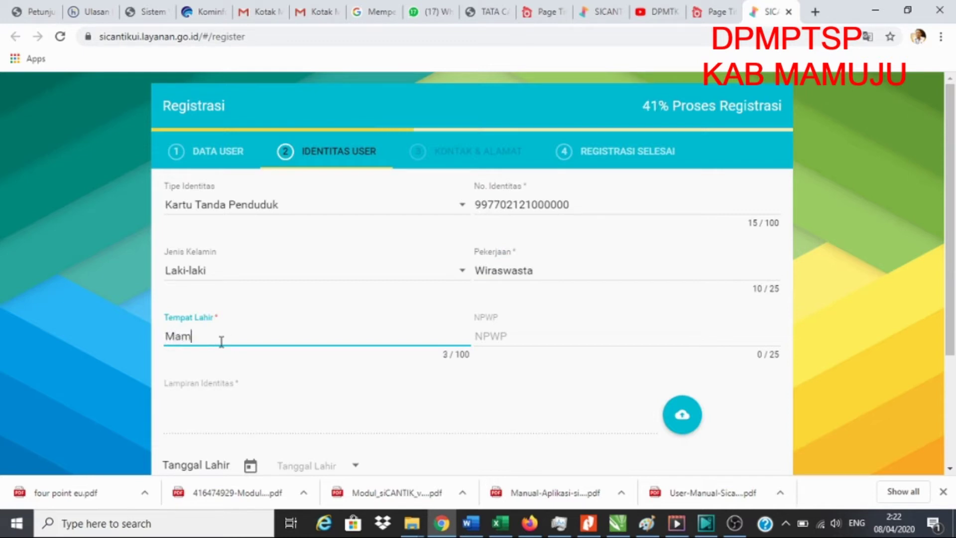
{"action": "type", "text": "uju"}
{"action": "left_click", "coordinate": [504, 339]}
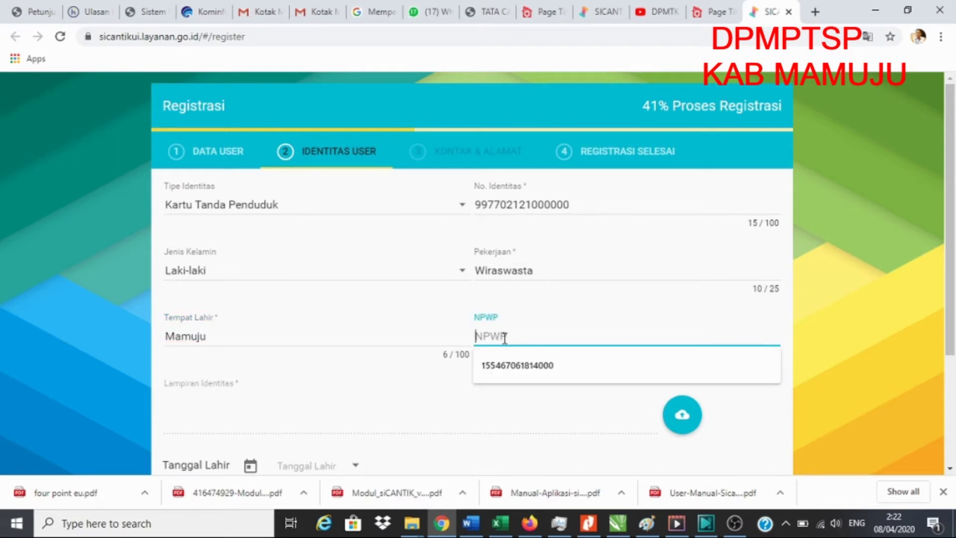
{"action": "type", "text": "5"}
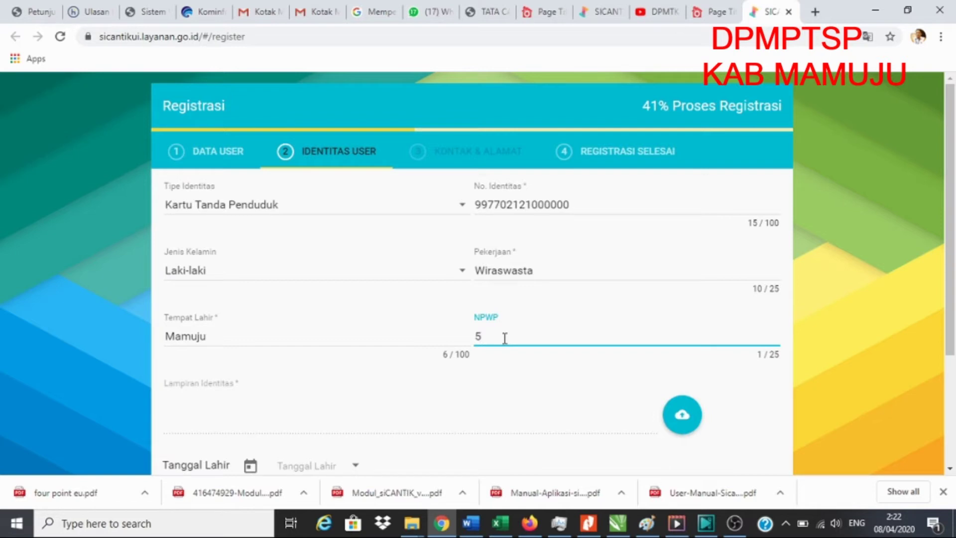
{"action": "type", "text": "5665555555555"}
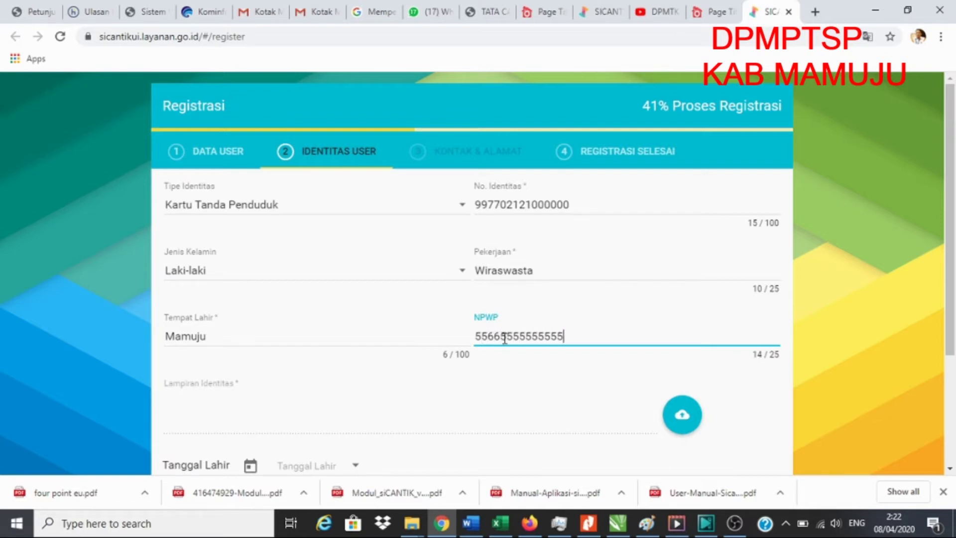
{"action": "key", "text": "BackSpace"}
{"action": "scroll", "coordinate": [247, 413], "scroll_direction": "down", "scroll_amount": 3}
Upload the KTP ID card image from E:\SISTAP 2020\TUTORIAL SICANTIK as the identity attachment
{"action": "left_click", "coordinate": [592, 313]}
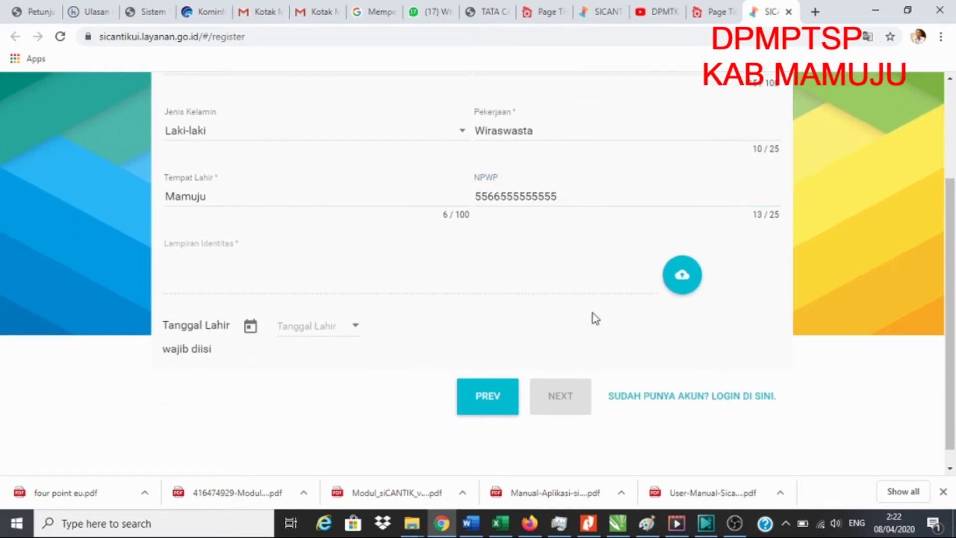
{"action": "left_click", "coordinate": [685, 279]}
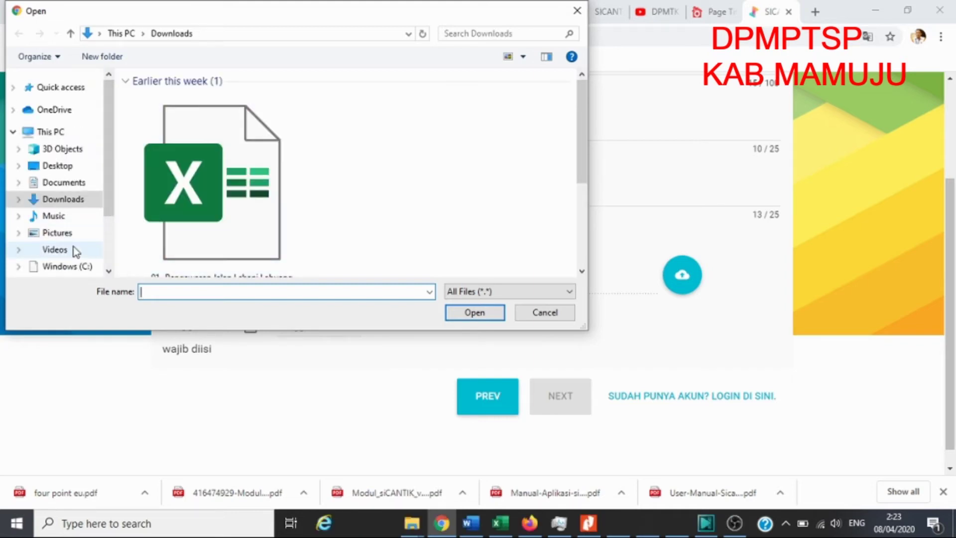
{"action": "scroll", "coordinate": [107, 195], "scroll_direction": "down", "scroll_amount": 1}
{"action": "scroll", "coordinate": [104, 204], "scroll_direction": "down", "scroll_amount": 1}
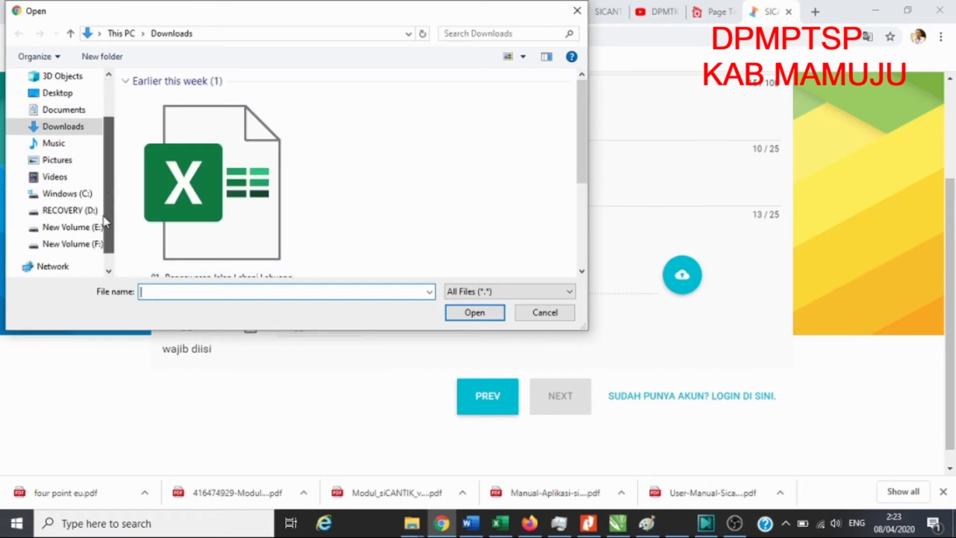
{"action": "left_click", "coordinate": [94, 227]}
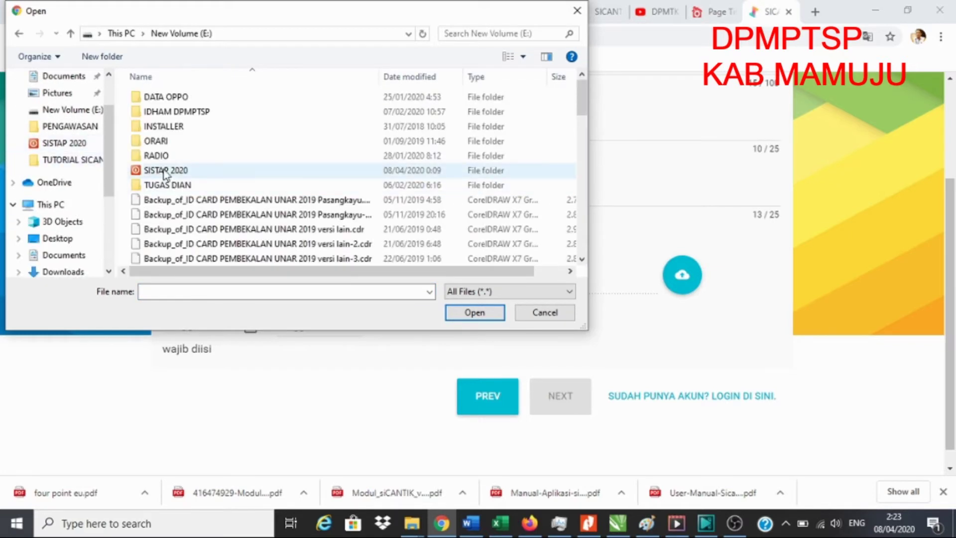
{"action": "left_click", "coordinate": [165, 171]}
{"action": "double_click", "coordinate": [165, 170]}
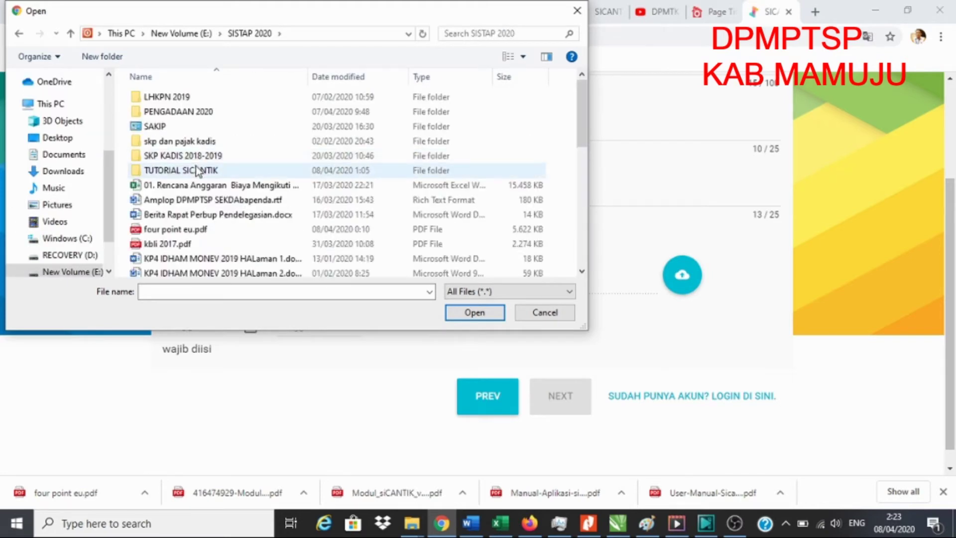
{"action": "double_click", "coordinate": [199, 171]}
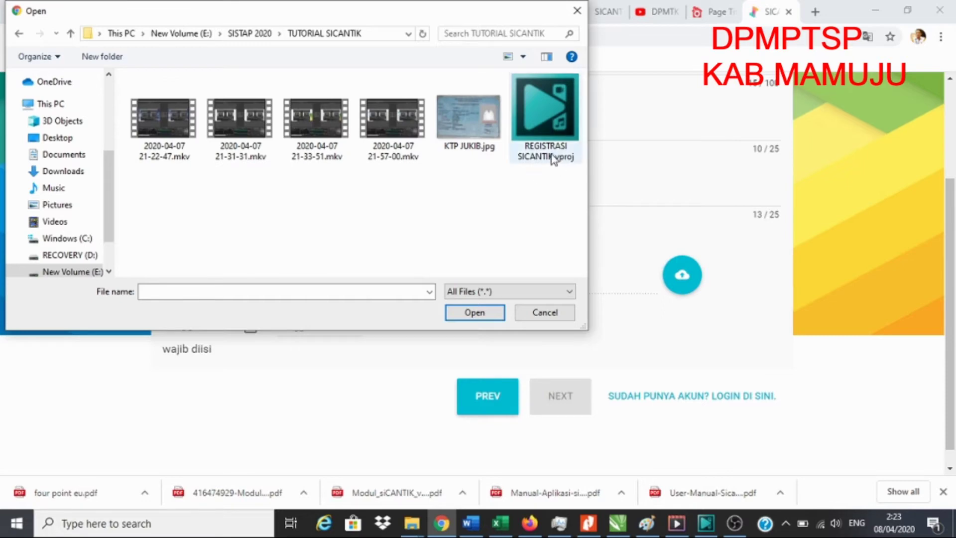
{"action": "left_click", "coordinate": [473, 118]}
{"action": "double_click", "coordinate": [472, 119]}
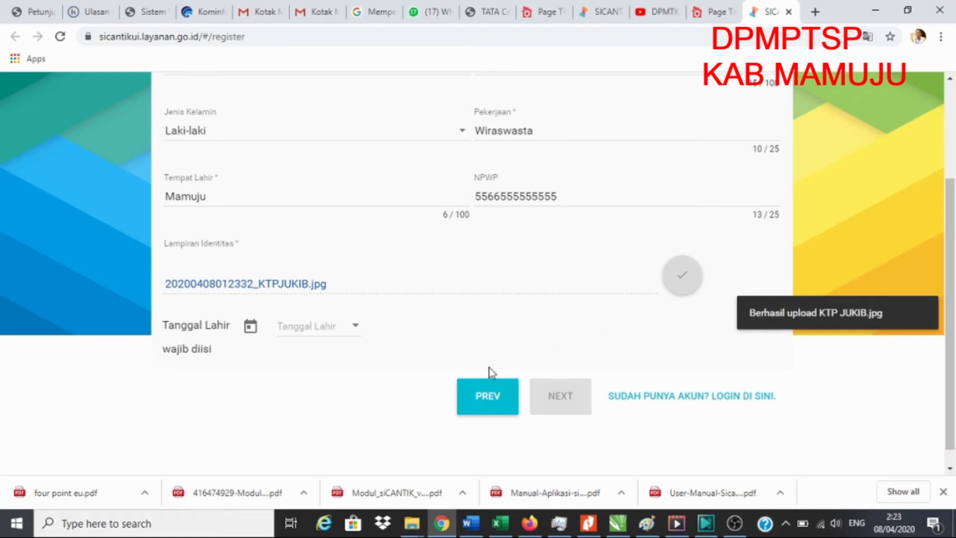
{"action": "left_click", "coordinate": [353, 329]}
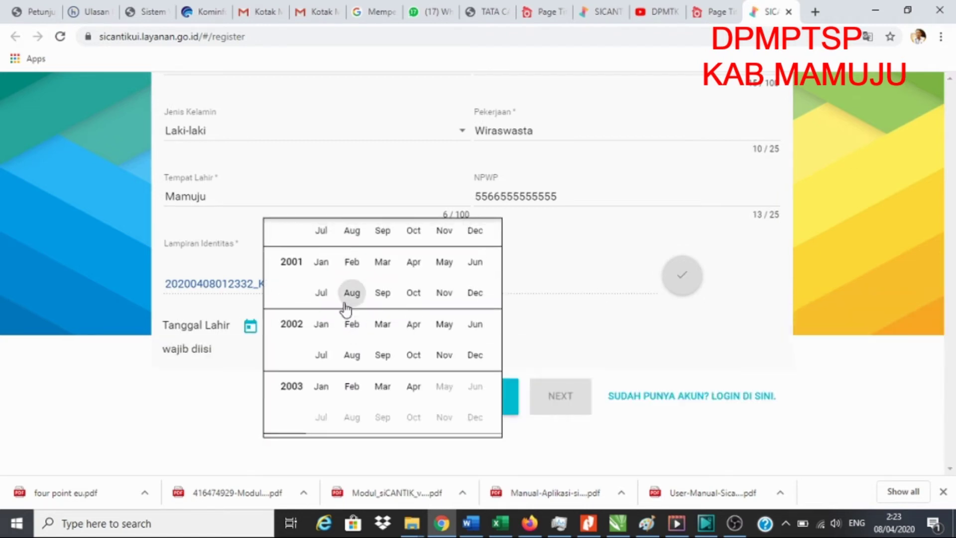
{"action": "scroll", "coordinate": [346, 311], "scroll_direction": "up", "scroll_amount": 9}
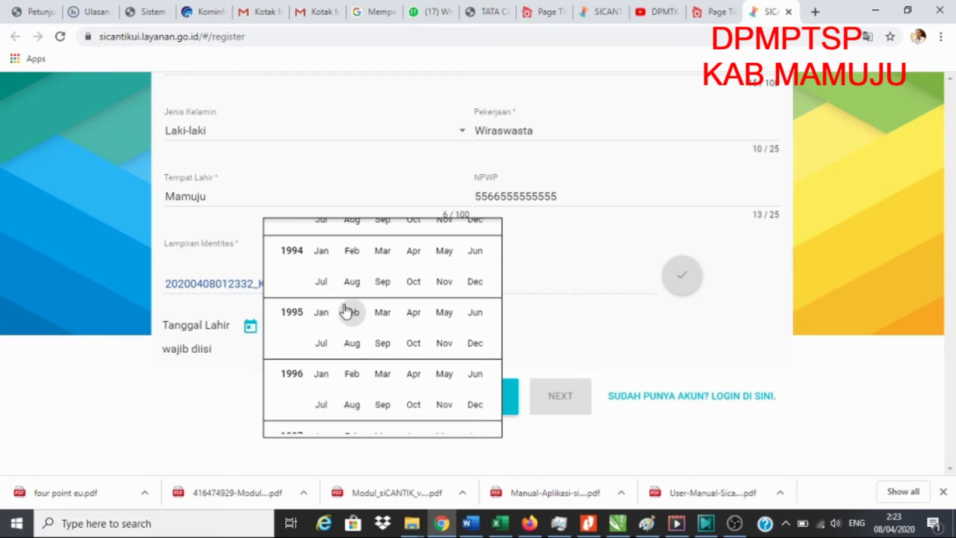
{"action": "scroll", "coordinate": [346, 311], "scroll_direction": "up", "scroll_amount": 3}
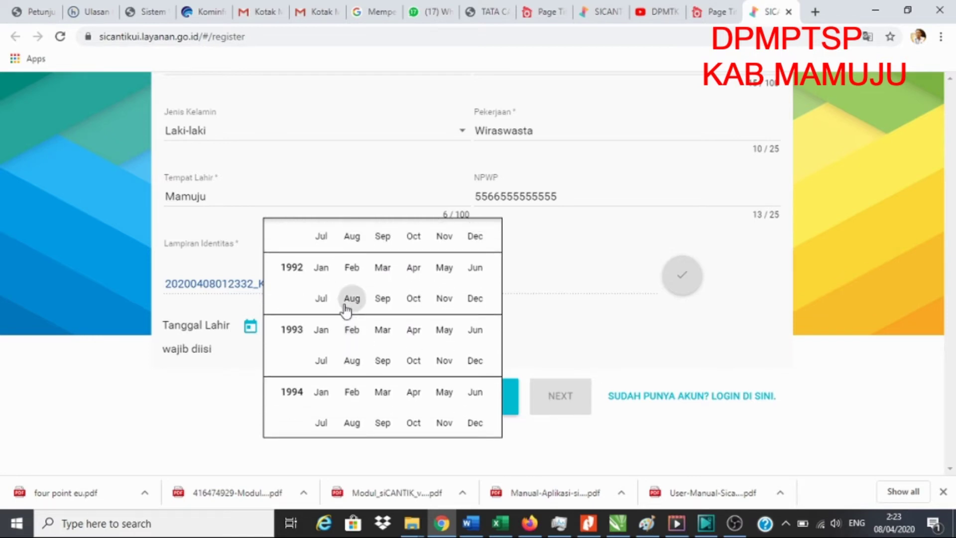
{"action": "scroll", "coordinate": [346, 311], "scroll_direction": "up", "scroll_amount": 10}
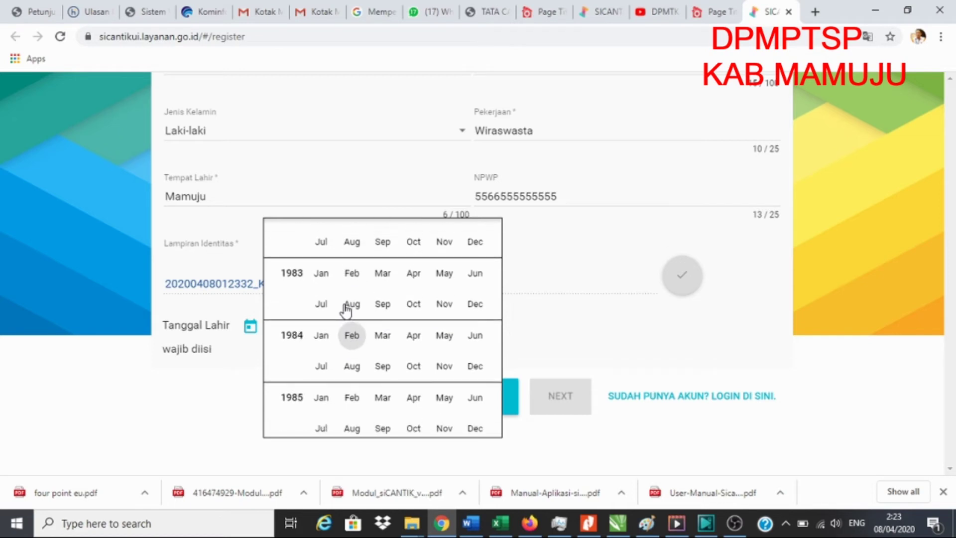
{"action": "scroll", "coordinate": [346, 309], "scroll_direction": "up", "scroll_amount": 10}
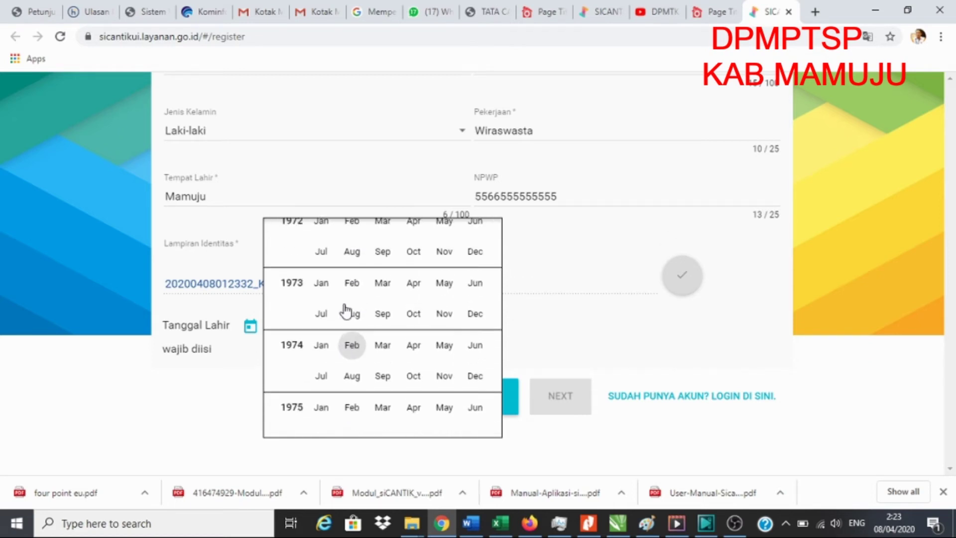
{"action": "scroll", "coordinate": [346, 310], "scroll_direction": "up", "scroll_amount": 15}
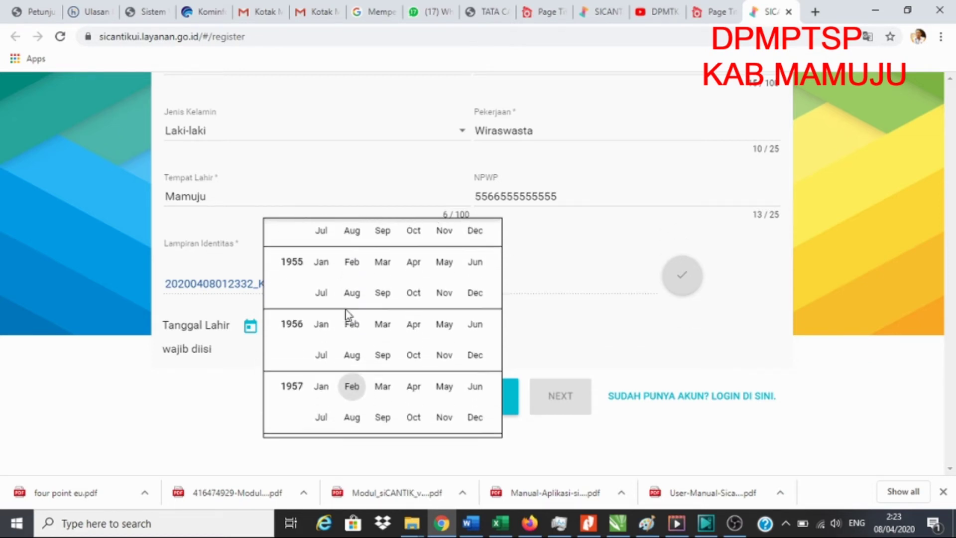
{"action": "scroll", "coordinate": [345, 311], "scroll_direction": "up", "scroll_amount": 10}
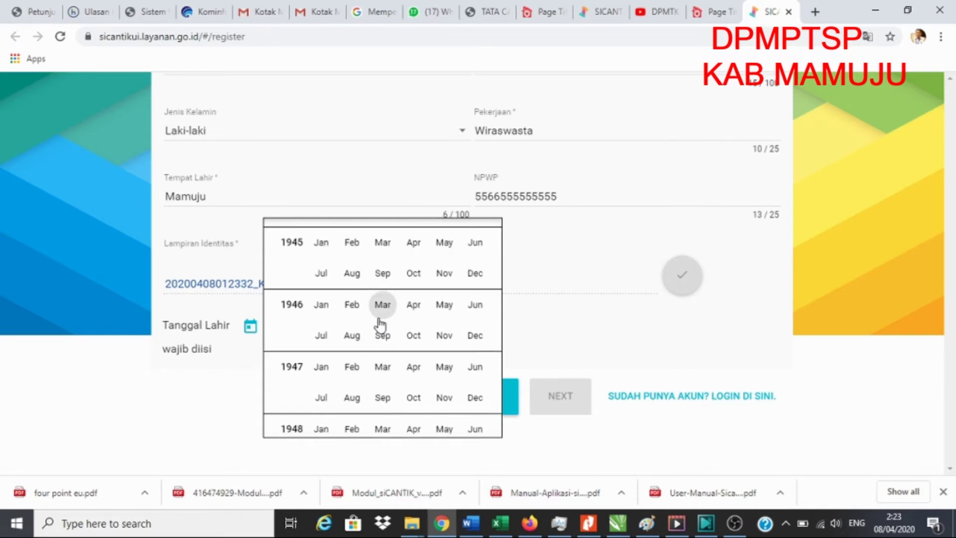
{"action": "scroll", "coordinate": [381, 325], "scroll_direction": "down", "scroll_amount": 20}
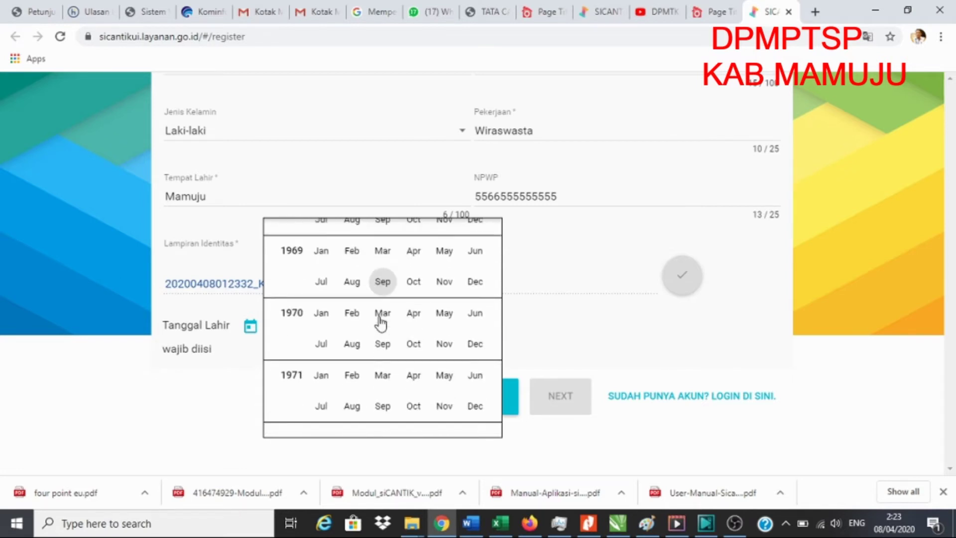
{"action": "left_click", "coordinate": [475, 281]}
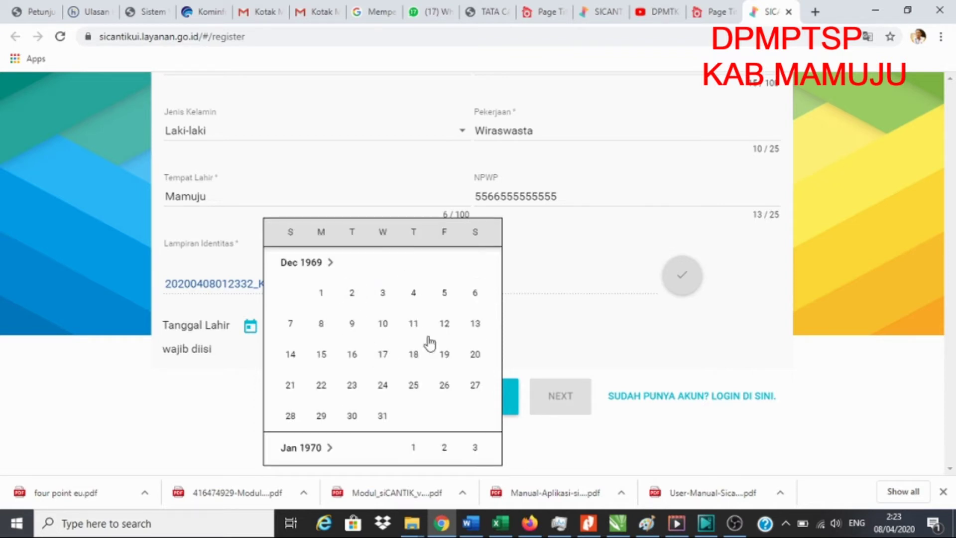
{"action": "left_click", "coordinate": [446, 326]}
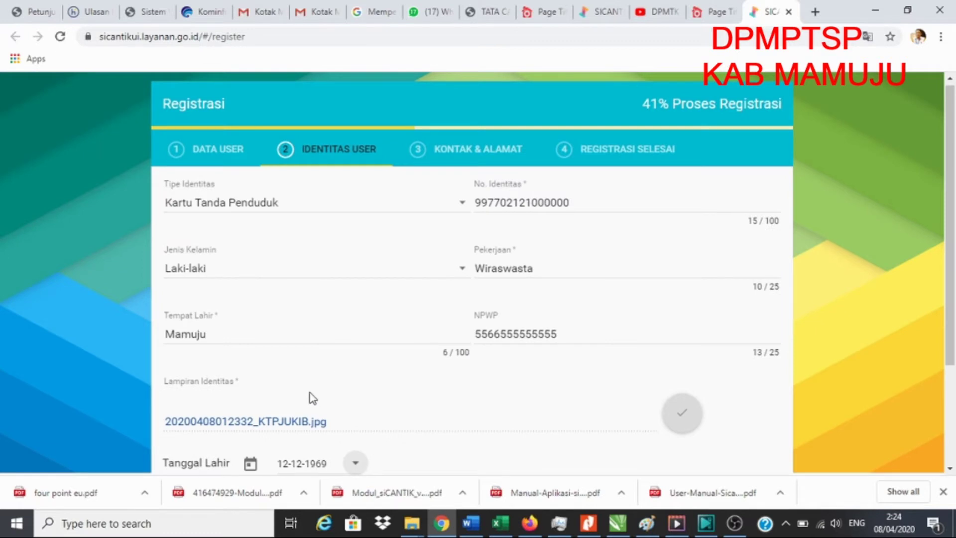
{"action": "scroll", "coordinate": [312, 398], "scroll_direction": "down", "scroll_amount": 3}
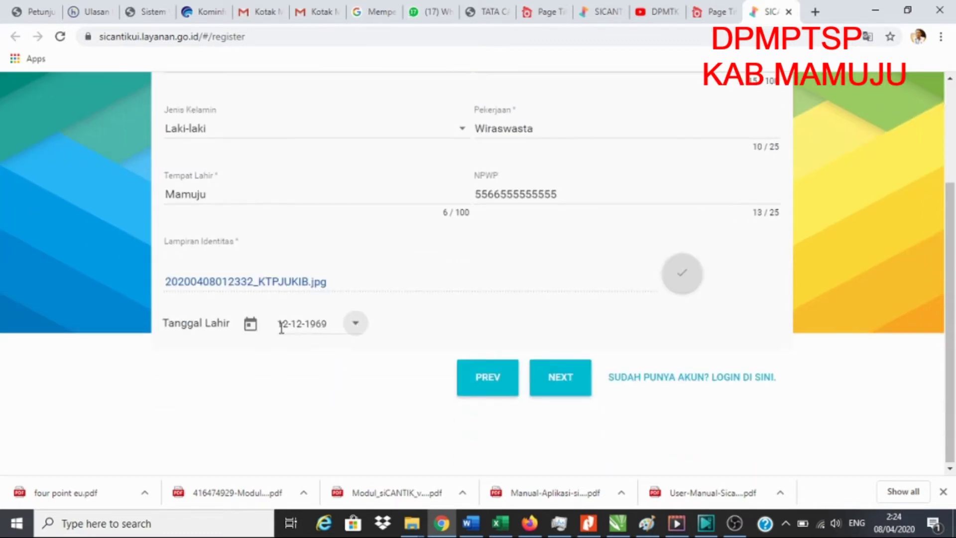
Move on to the Kontak & Alamat step and enter the telephone number
{"action": "left_click", "coordinate": [571, 385]}
{"action": "scroll", "coordinate": [543, 287], "scroll_direction": "up", "scroll_amount": 2}
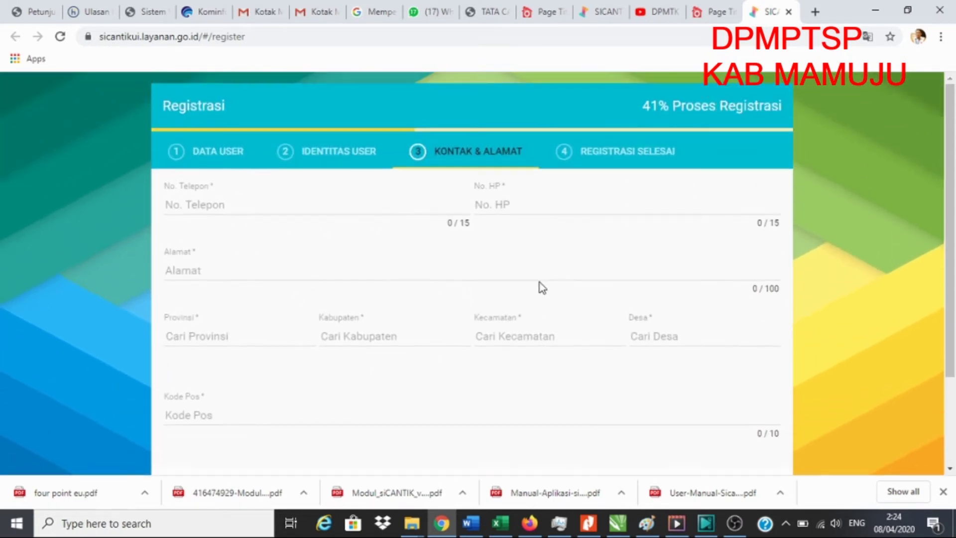
{"action": "left_click", "coordinate": [263, 207]}
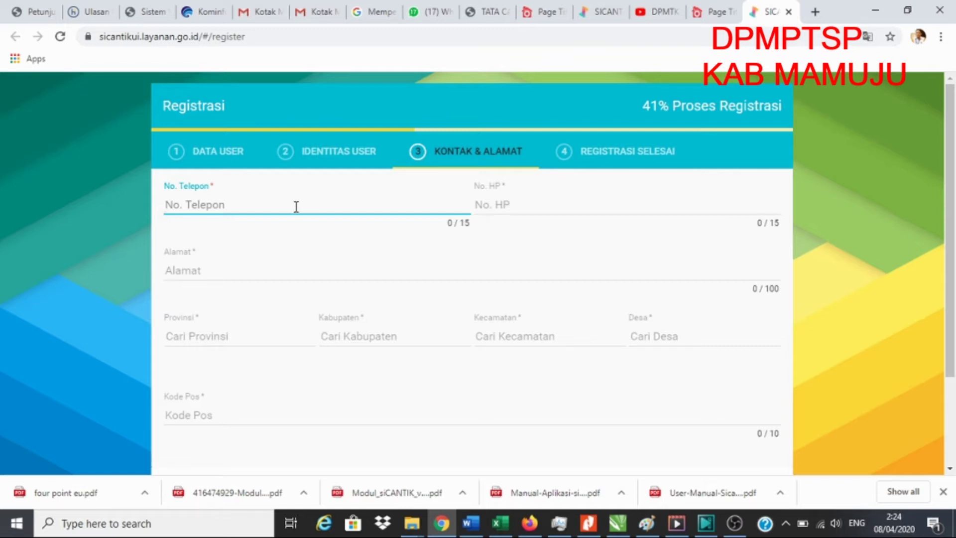
{"action": "left_click", "coordinate": [543, 204]}
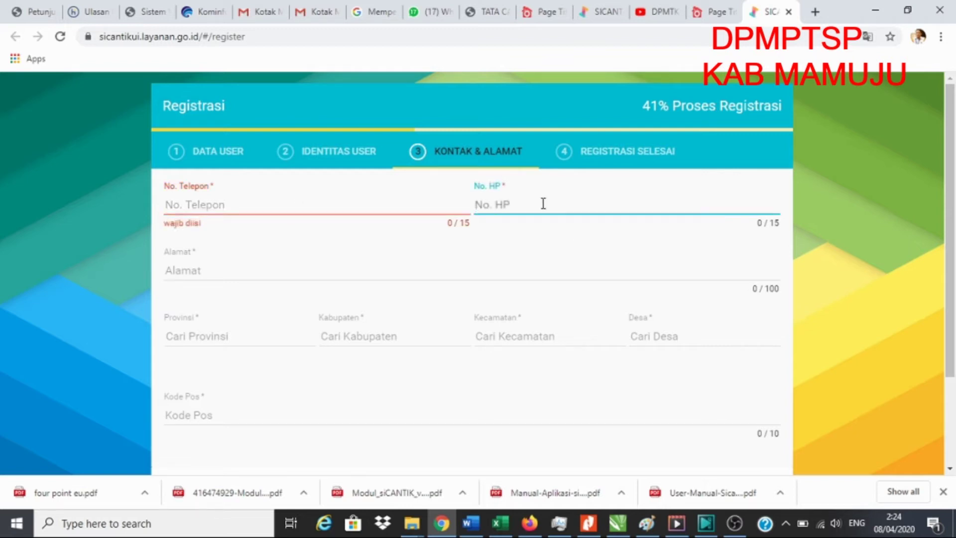
{"action": "left_click", "coordinate": [210, 202]}
{"action": "type", "text": "08"}
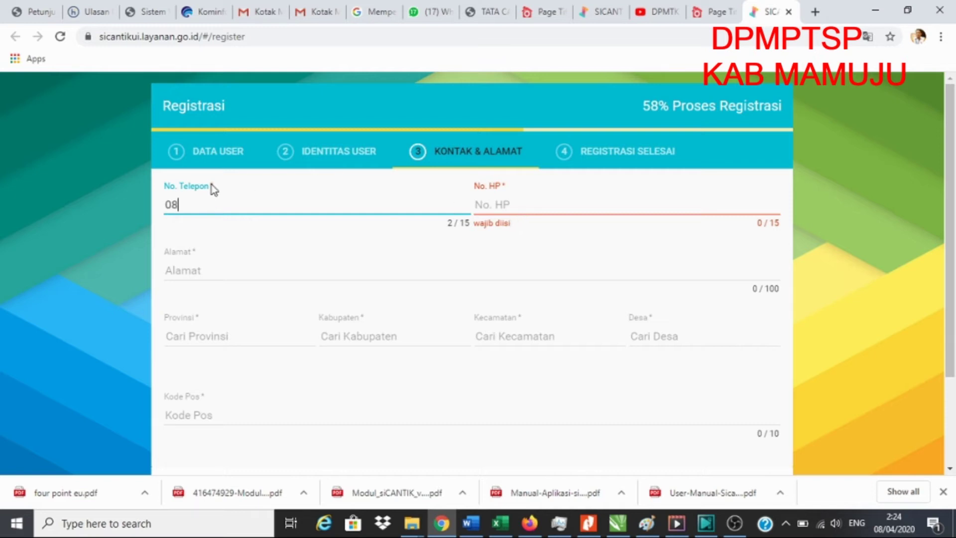
{"action": "type", "text": "52888888888"}
Copy the telephone number into No. HP and enter the street address
{"action": "left_click_drag", "start_coordinate": [252, 204], "coordinate": [147, 215]}
{"action": "key", "text": "ctrl+c"}
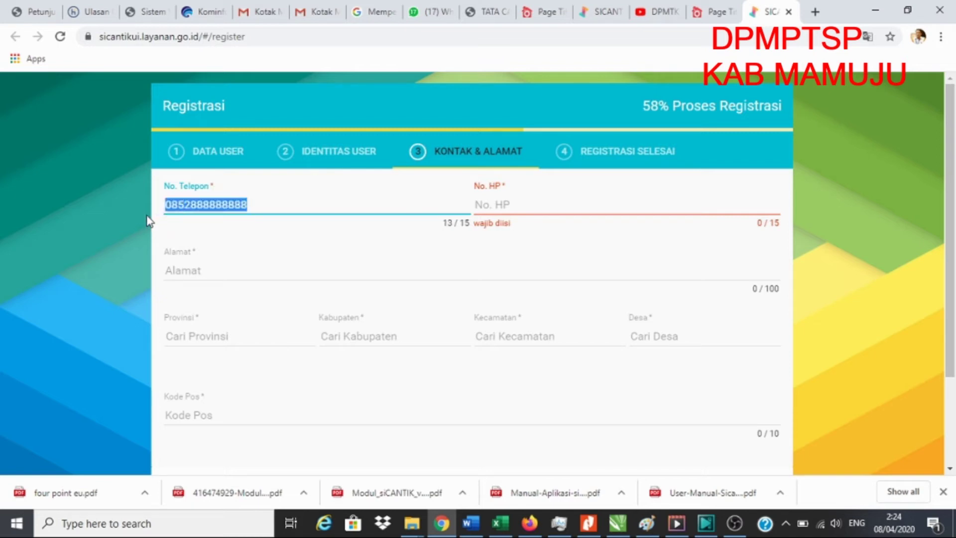
{"action": "left_click", "coordinate": [508, 203]}
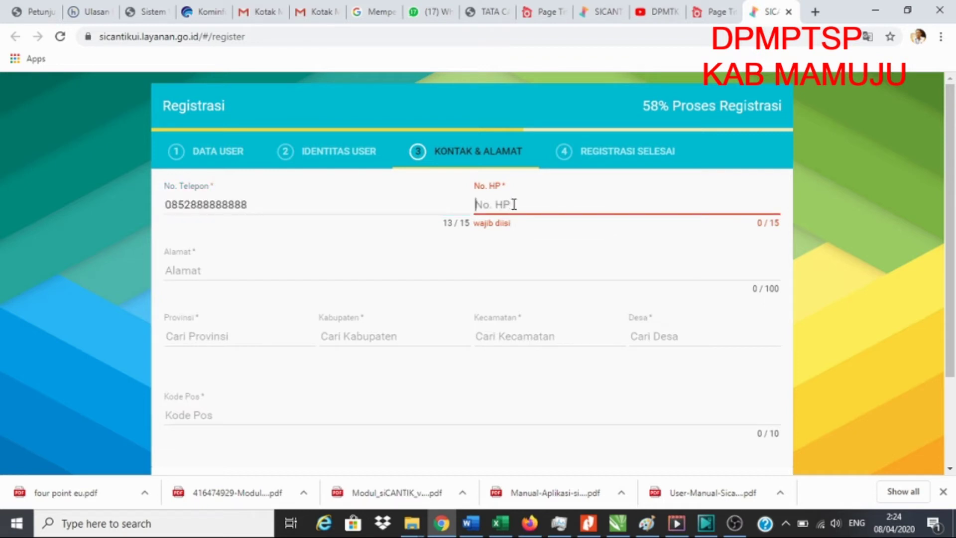
{"action": "key", "text": "ctrl+v"}
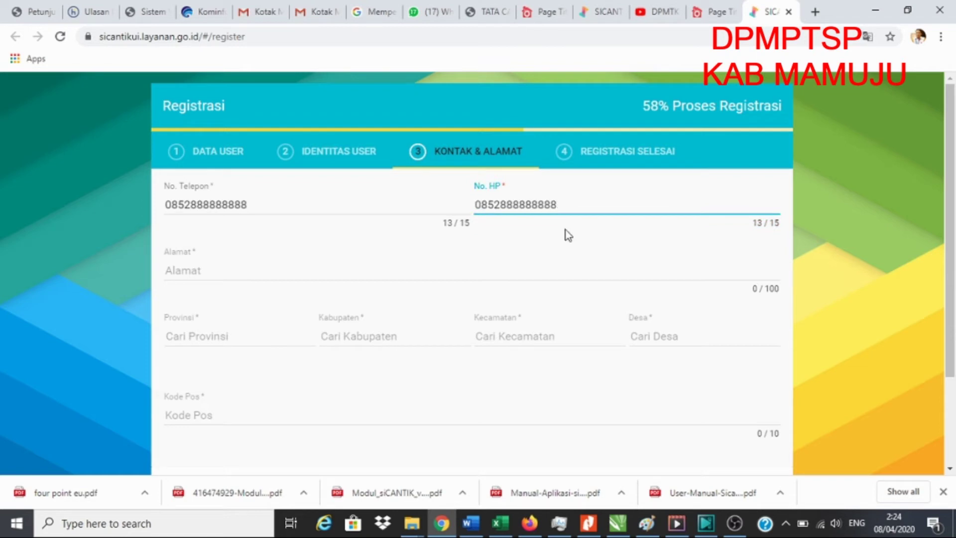
{"action": "left_click", "coordinate": [212, 274]}
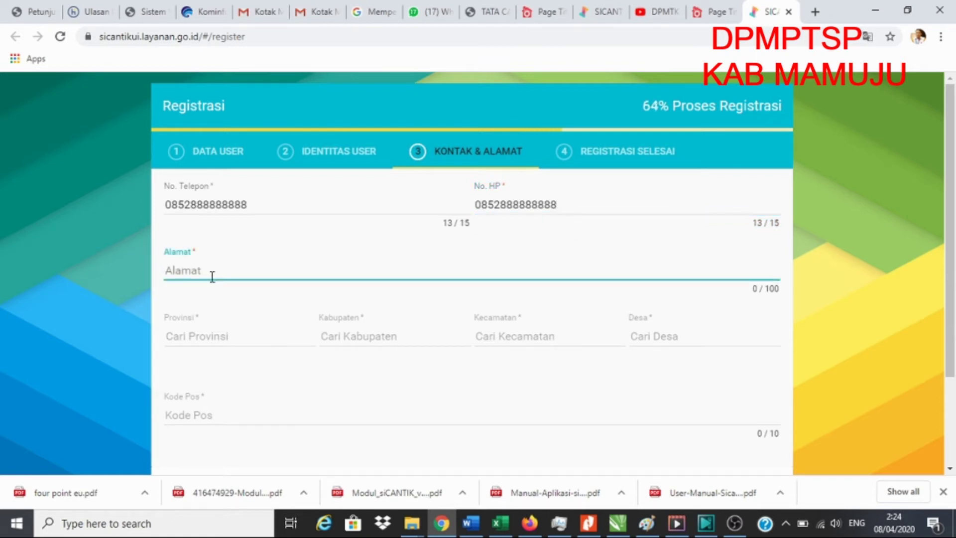
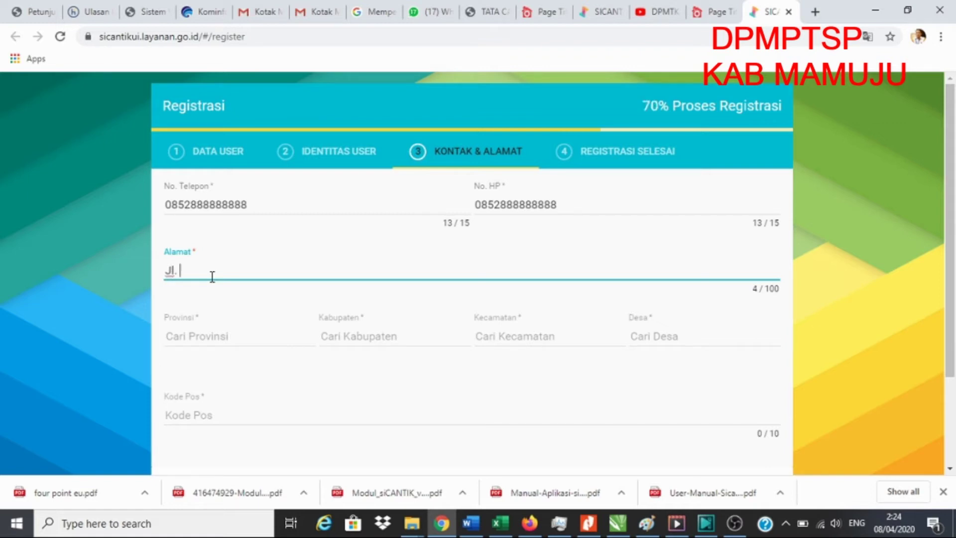
Set the province to SULAWESI BARAT and the regency to KAB. MAMUJU
{"action": "left_click", "coordinate": [234, 338]}
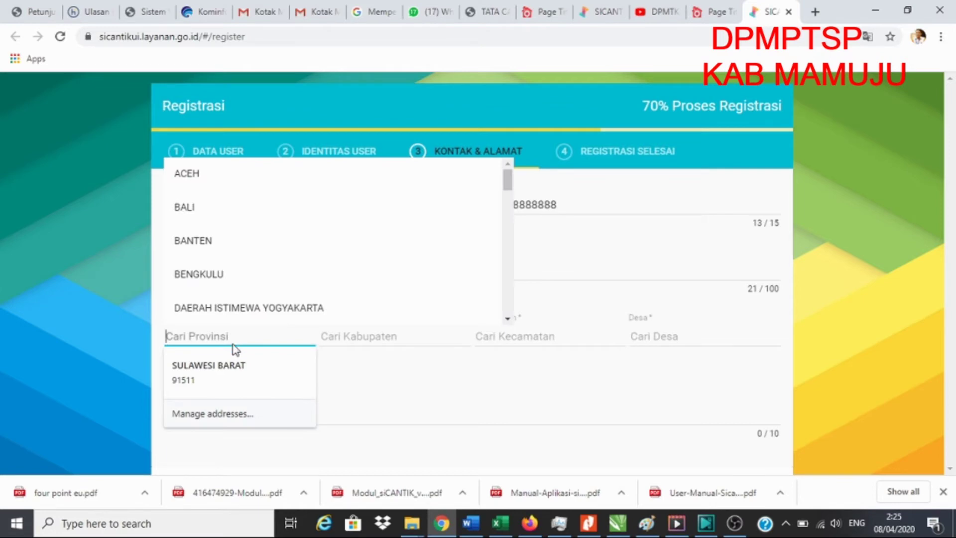
{"action": "type", "text": "sula"}
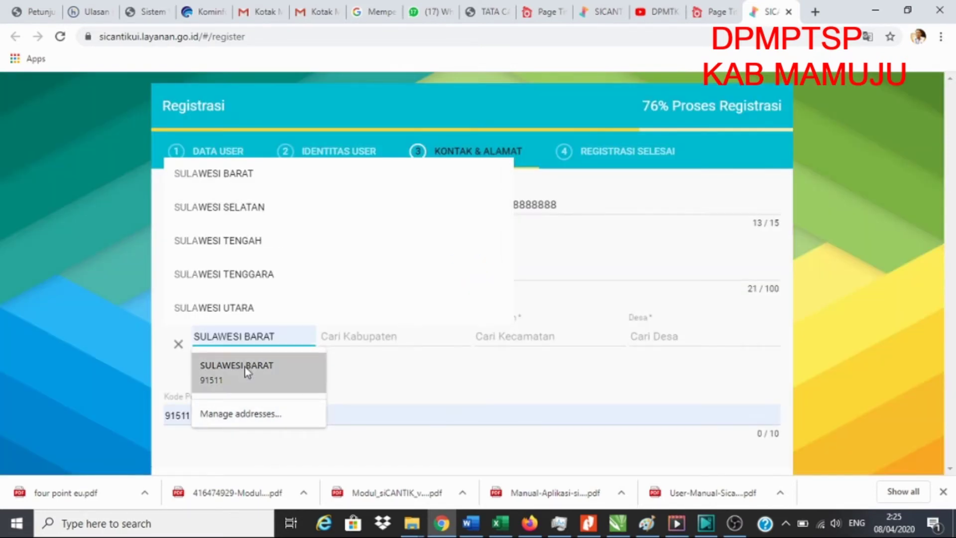
{"action": "left_click", "coordinate": [239, 373]}
{"action": "left_click", "coordinate": [371, 344]}
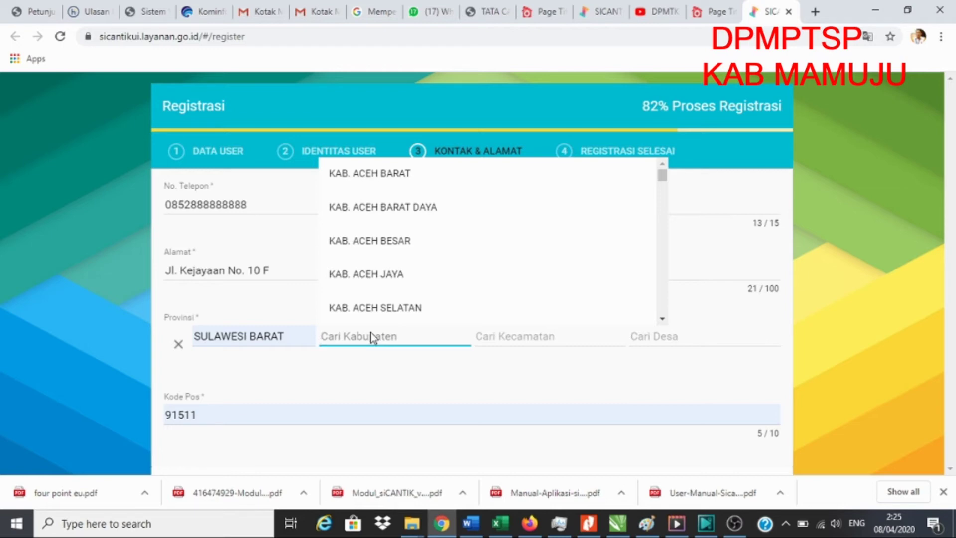
{"action": "type", "text": "man"}
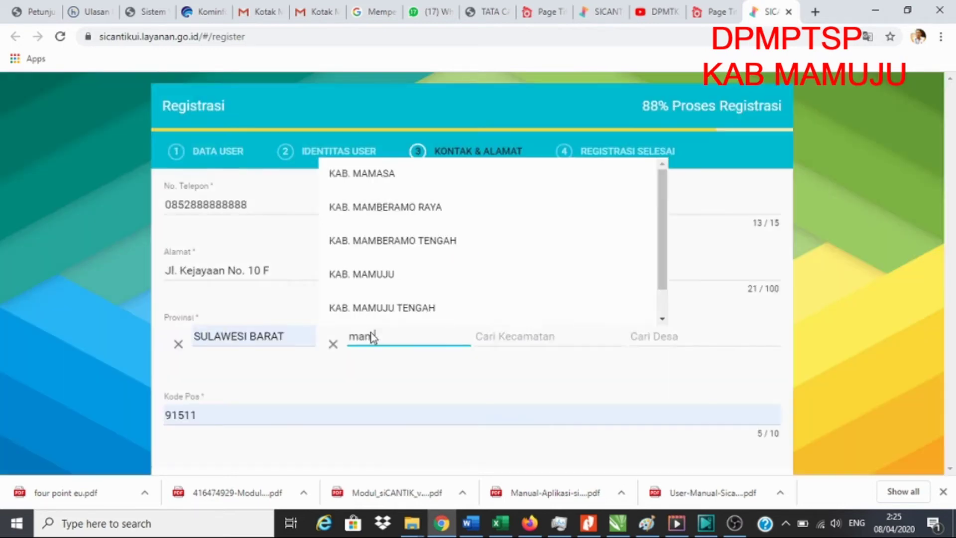
{"action": "left_click", "coordinate": [376, 280]}
Choose district Mamuju and village Karema, confirm postal code 91511, and submit the registration
{"action": "left_click", "coordinate": [500, 341]}
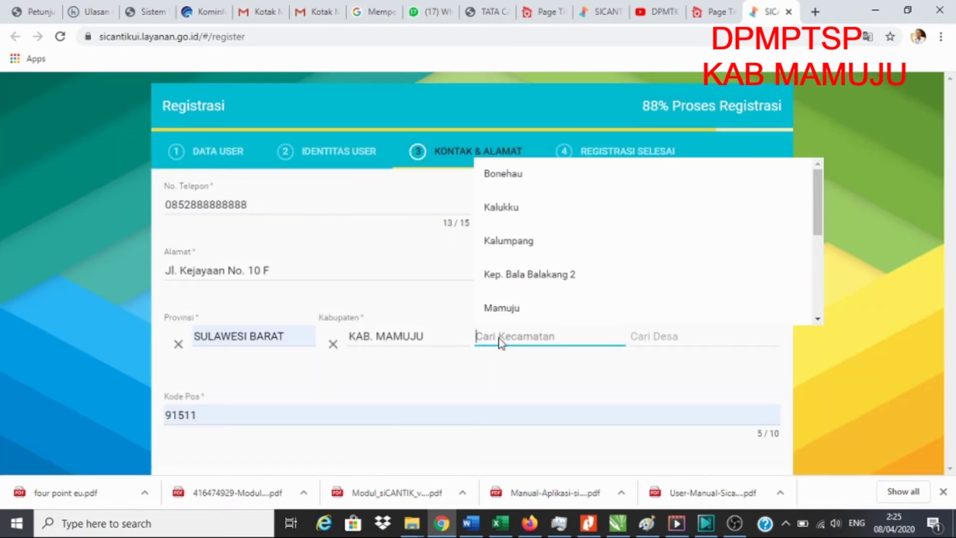
{"action": "left_click", "coordinate": [503, 309]}
{"action": "left_click", "coordinate": [659, 339]}
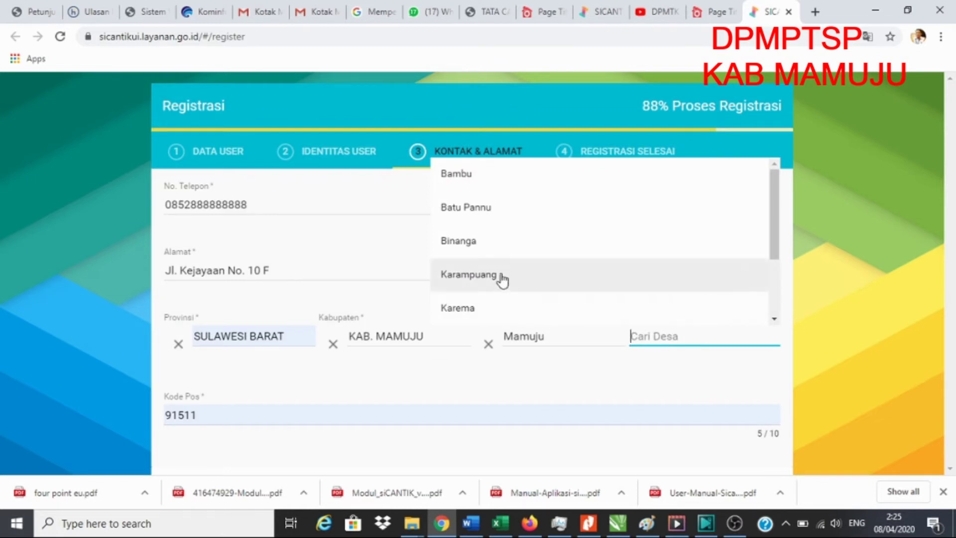
{"action": "left_click", "coordinate": [457, 309]}
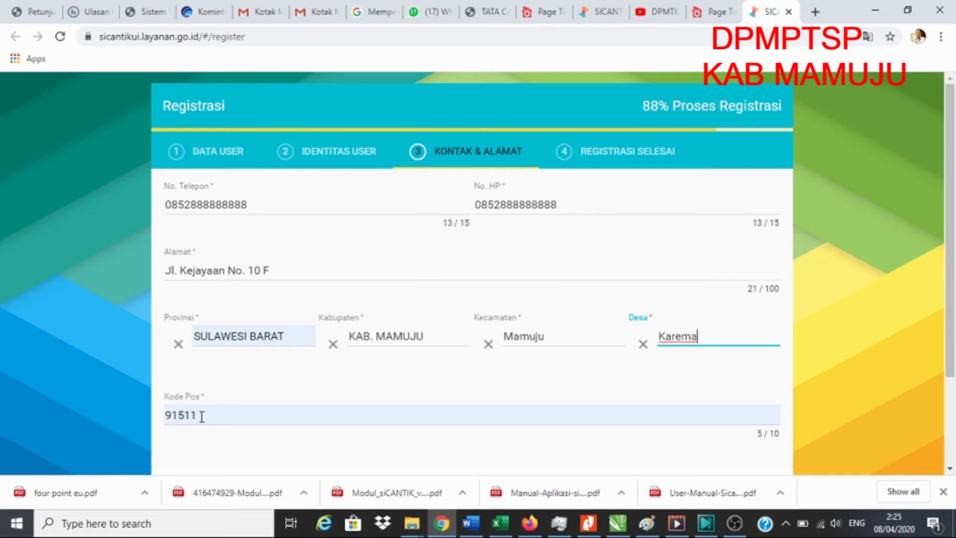
{"action": "left_click", "coordinate": [202, 416]}
{"action": "double_click", "coordinate": [202, 416]}
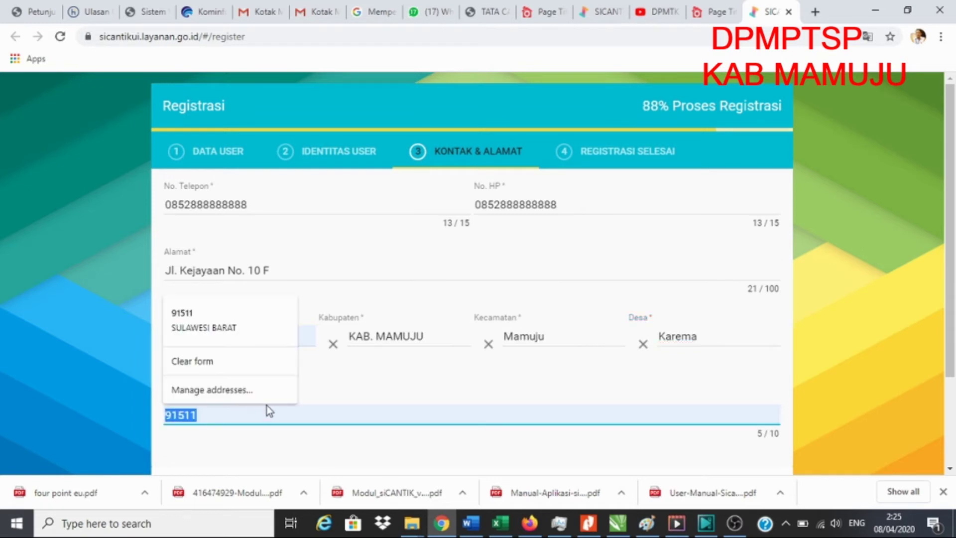
{"action": "left_click", "coordinate": [241, 419]}
{"action": "scroll", "coordinate": [495, 371], "scroll_direction": "down", "scroll_amount": 3}
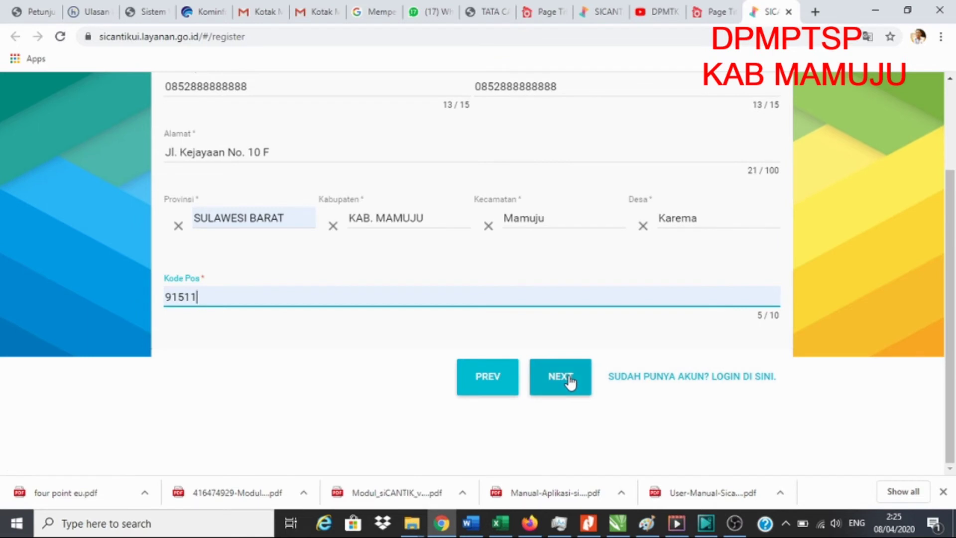
{"action": "left_click", "coordinate": [570, 381]}
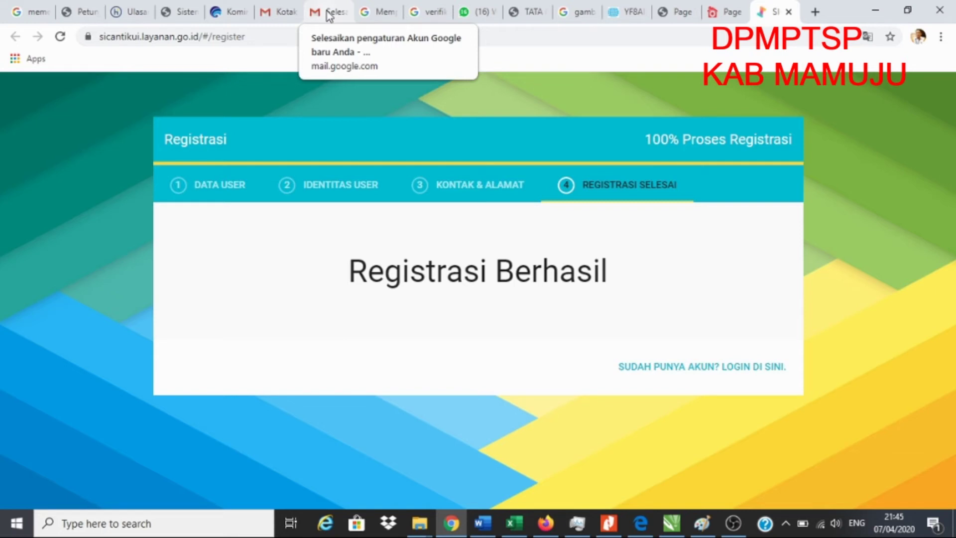
In Gmail, read the SICANTIK Registrasi Pemohon email, then return to the inbox showing the new verification email
{"action": "left_click", "coordinate": [328, 14]}
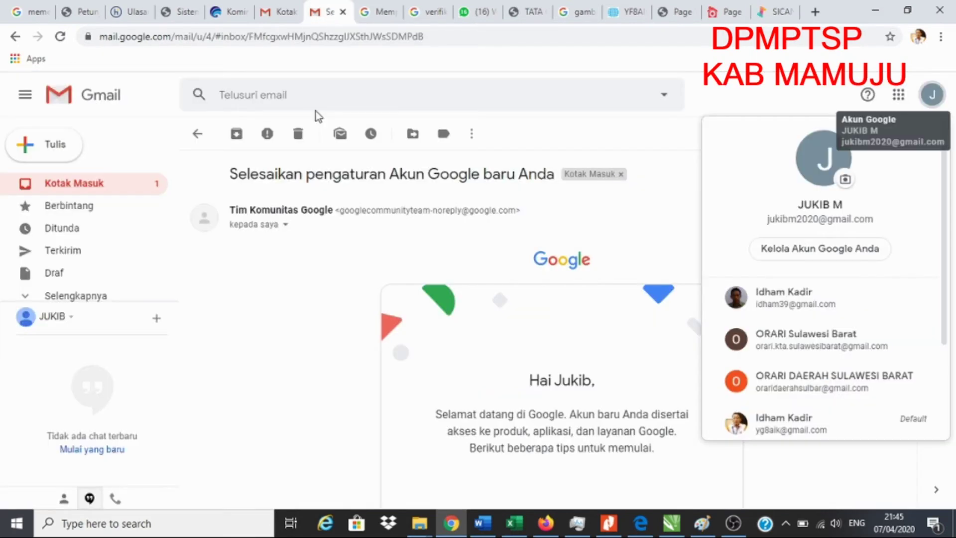
{"action": "left_click", "coordinate": [70, 186]}
{"action": "left_click", "coordinate": [69, 189]}
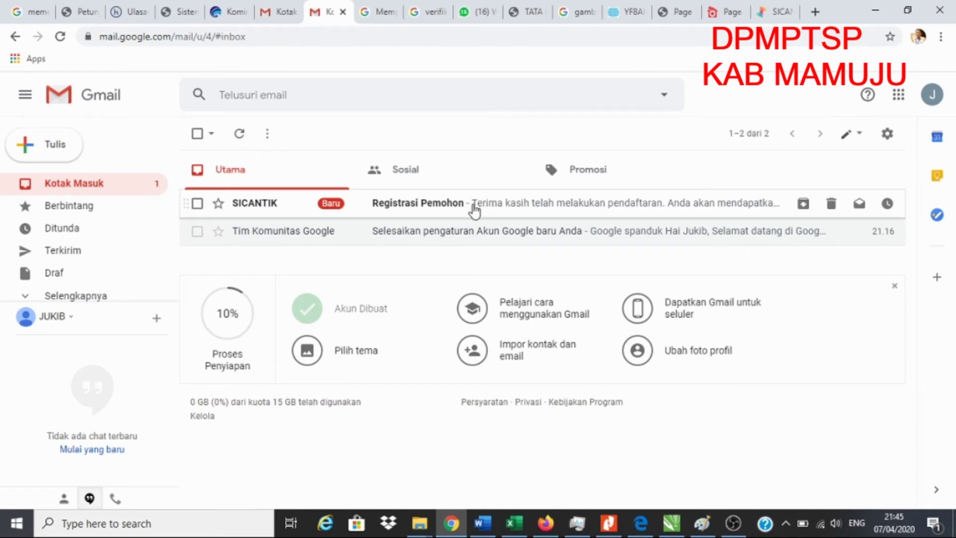
{"action": "left_click", "coordinate": [558, 210]}
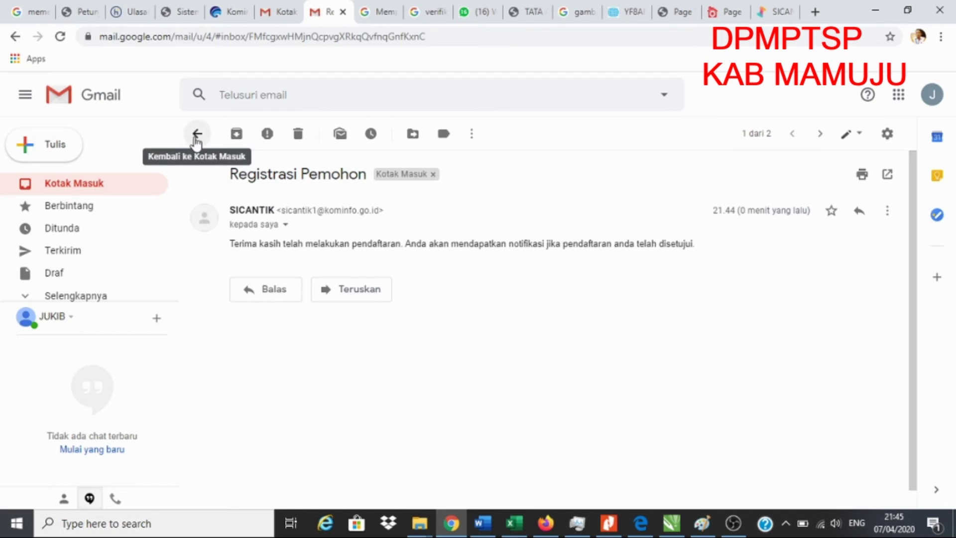
{"action": "left_click", "coordinate": [85, 190]}
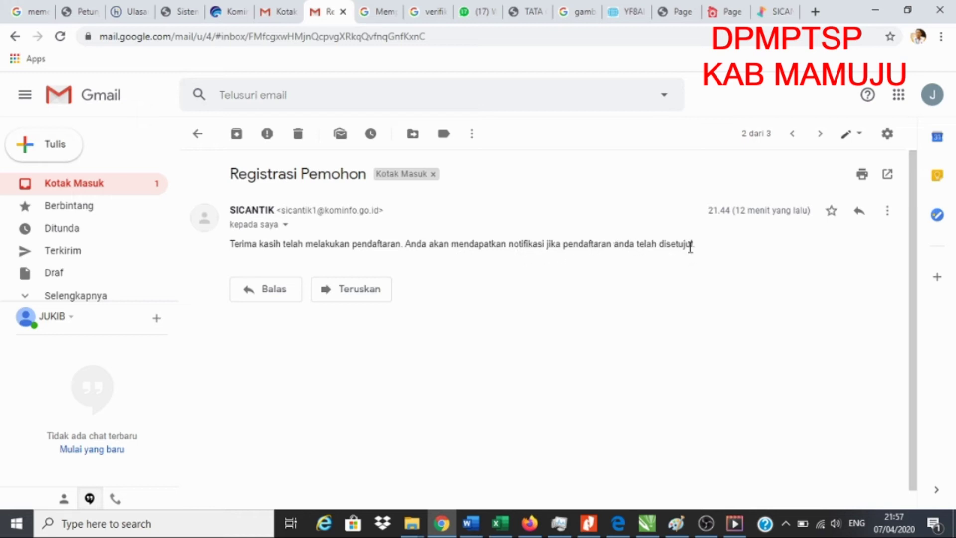
{"action": "left_click", "coordinate": [67, 186]}
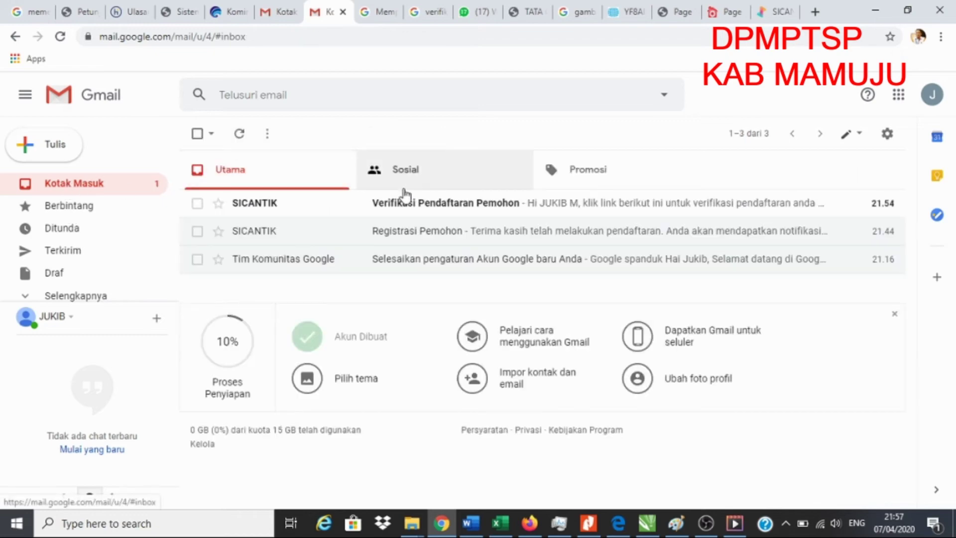
Open the Verifikasi Pendaftaran Pemohon email, follow its link, and confirm VERIFIKASI for the new account
{"action": "left_click", "coordinate": [424, 204]}
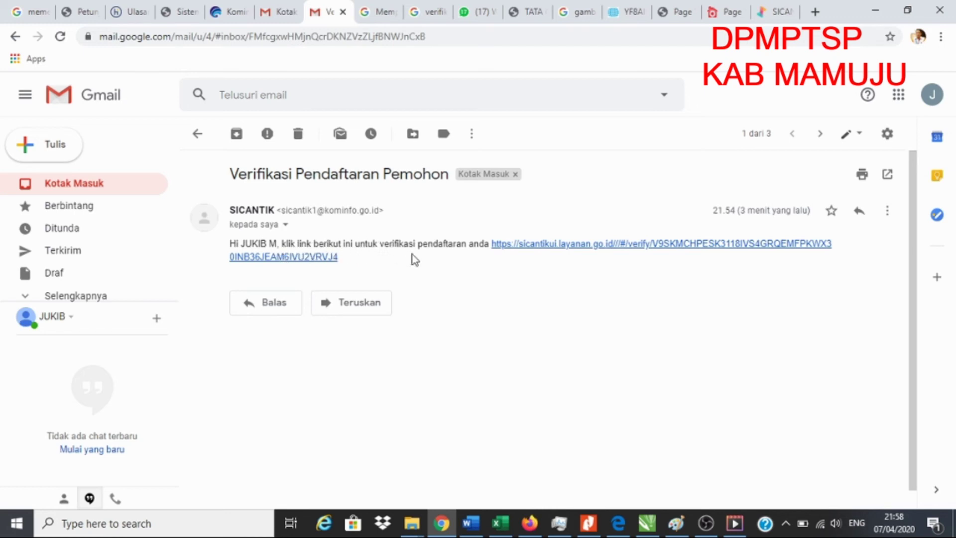
{"action": "left_click", "coordinate": [614, 248]}
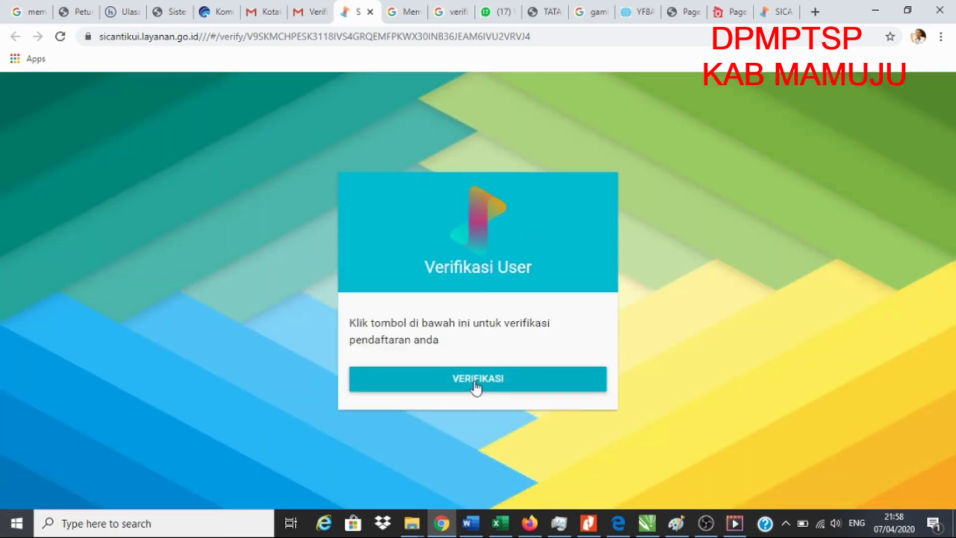
{"action": "left_click", "coordinate": [474, 382]}
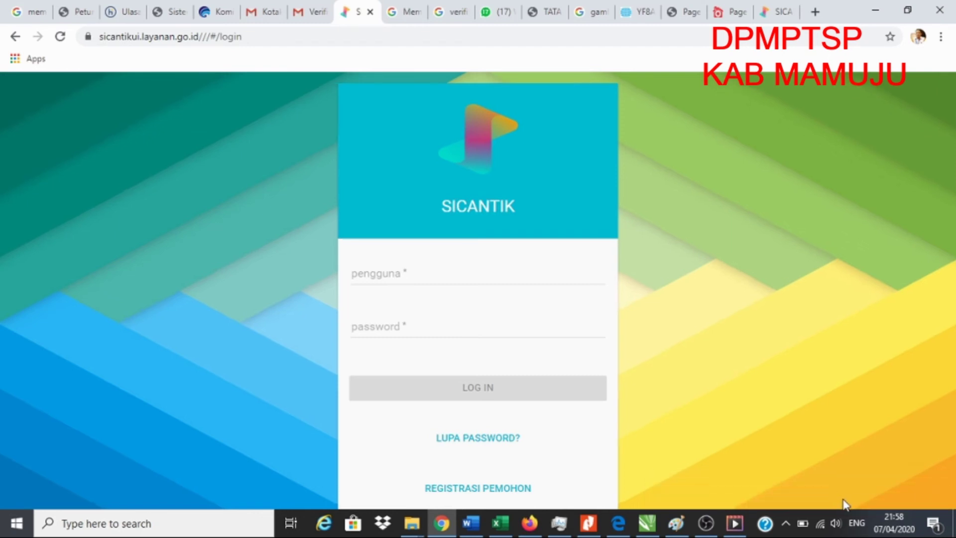
{"action": "left_click", "coordinate": [303, 14]}
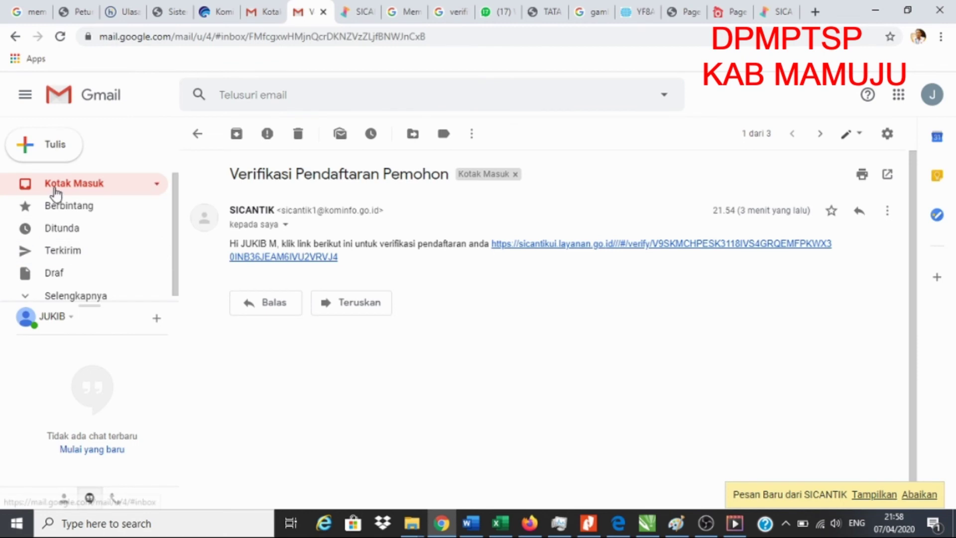
Reopen the SICANTIK verification thread and select the emailed login username and password
{"action": "left_click", "coordinate": [62, 187]}
{"action": "left_click", "coordinate": [397, 203]}
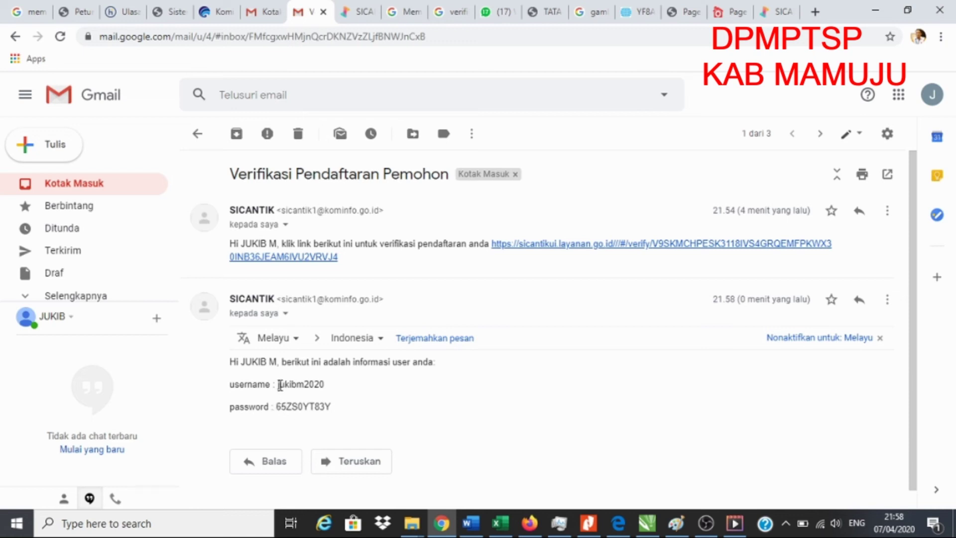
{"action": "left_click_drag", "start_coordinate": [277, 385], "coordinate": [325, 385]}
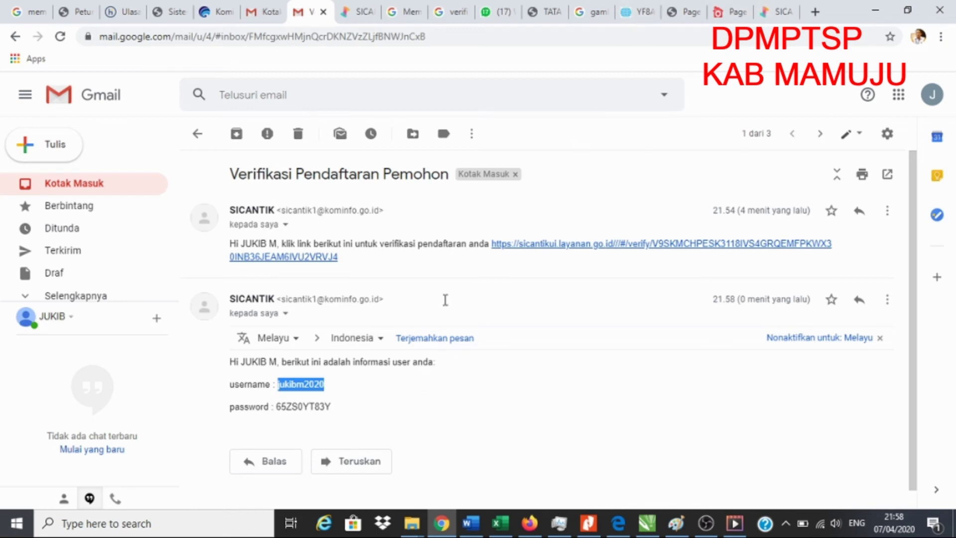
{"action": "left_click", "coordinate": [319, 407]}
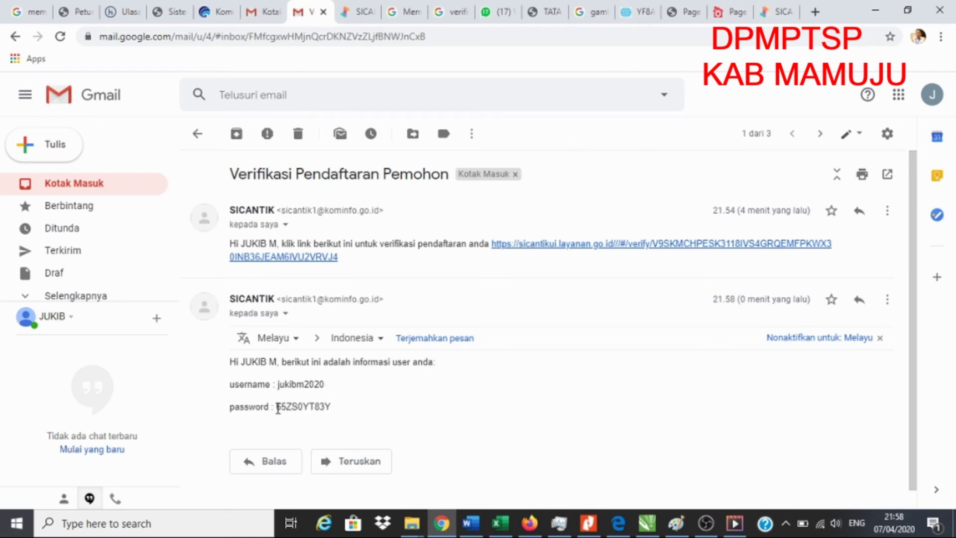
{"action": "left_click_drag", "start_coordinate": [278, 385], "coordinate": [324, 379]}
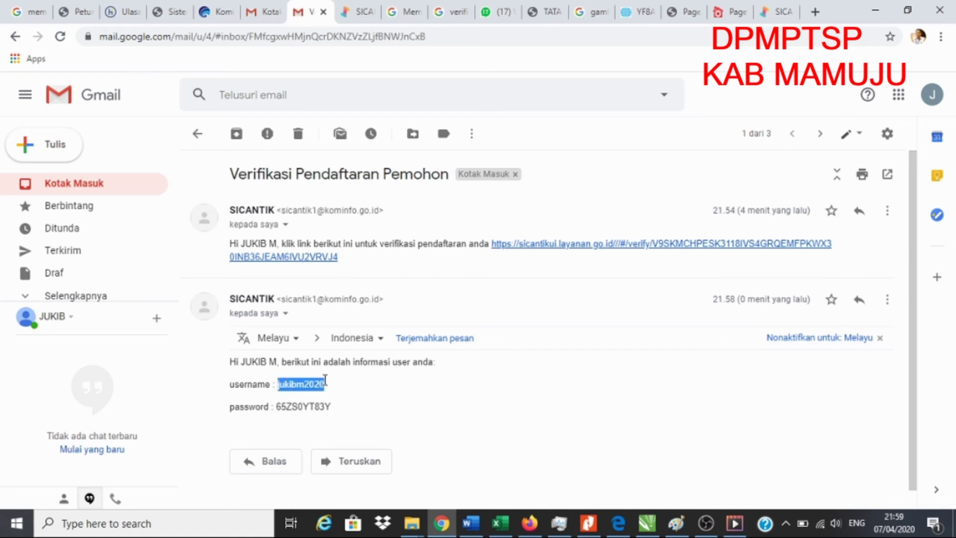
{"action": "left_click_drag", "start_coordinate": [277, 406], "coordinate": [330, 409]}
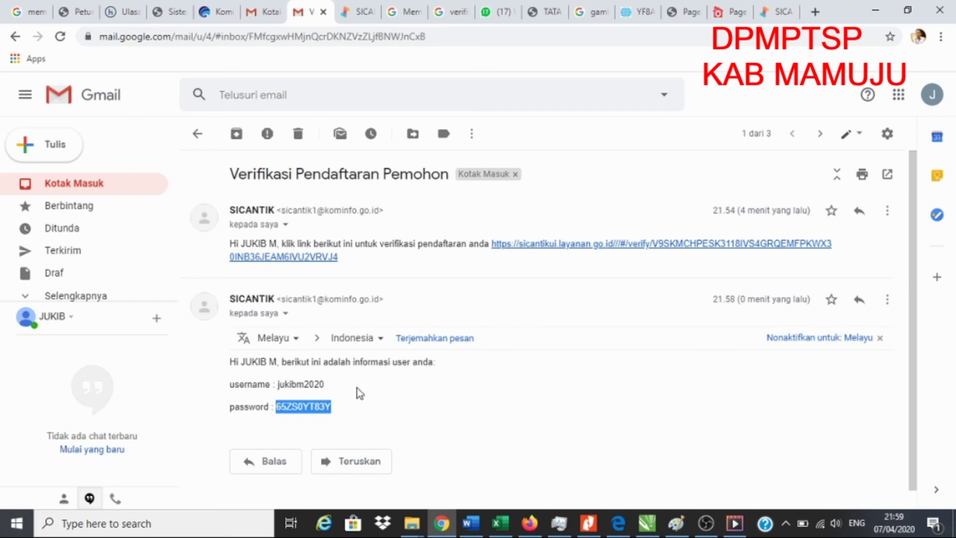
{"action": "left_click", "coordinate": [777, 13]}
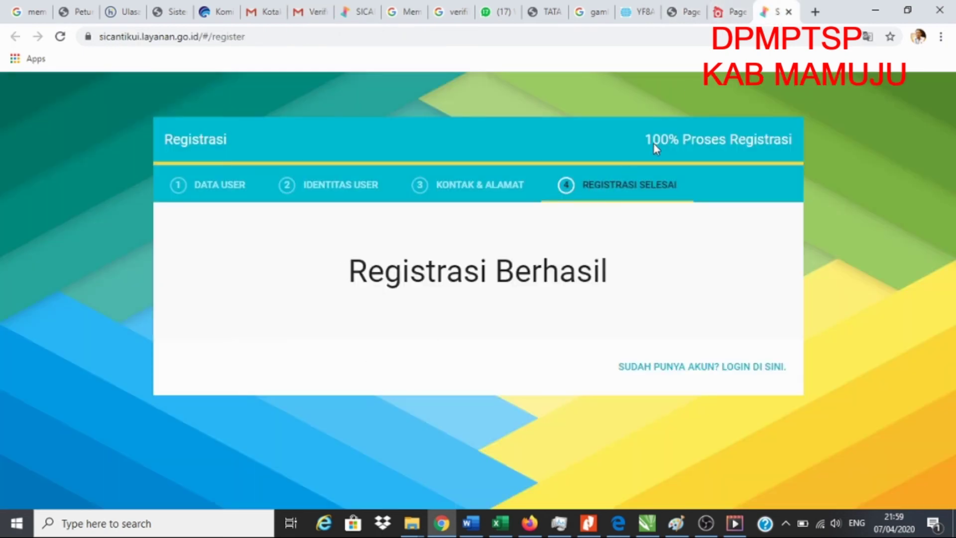
Fill the SiCantik login form with the account username and the pasted password
{"action": "left_click", "coordinate": [366, 13]}
{"action": "left_click", "coordinate": [438, 272]}
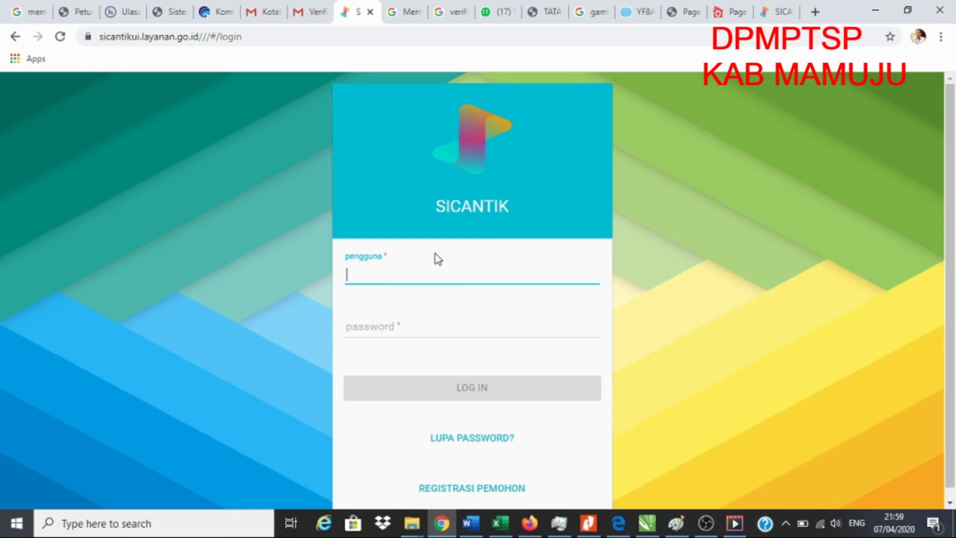
{"action": "type", "text": "jukibm2020"}
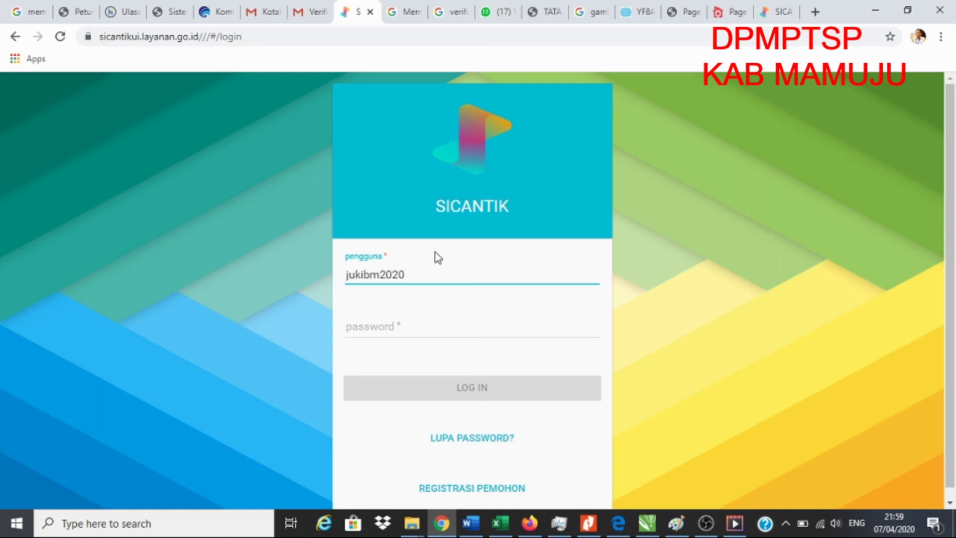
{"action": "left_click", "coordinate": [392, 327]}
{"action": "key", "text": "ctrl+v"}
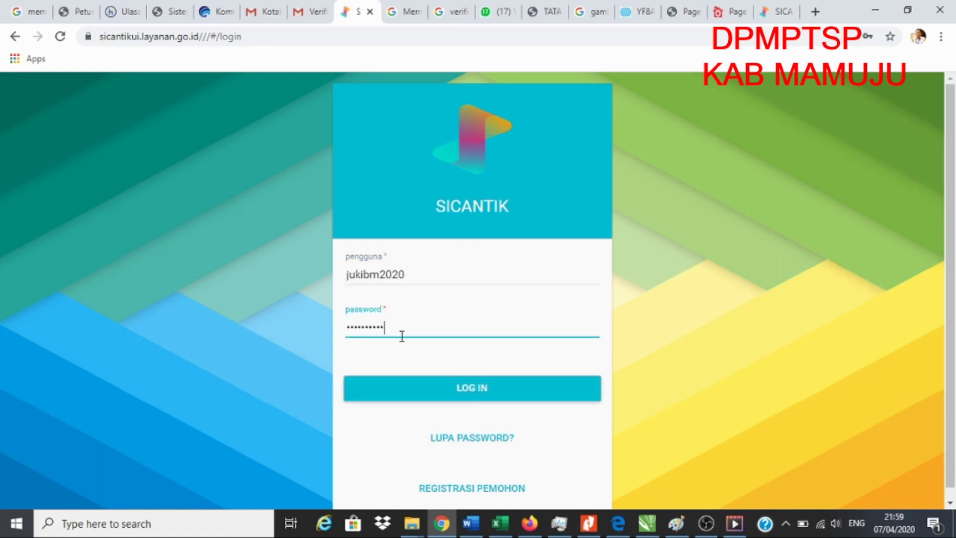
Log in to SiCantik and decline saving the password in the browser
{"action": "left_click", "coordinate": [472, 393]}
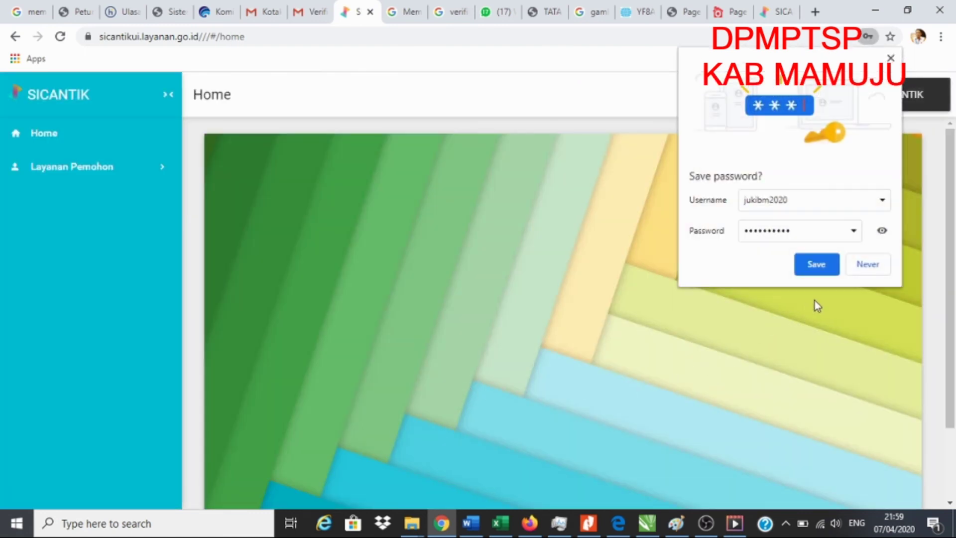
{"action": "left_click", "coordinate": [867, 266]}
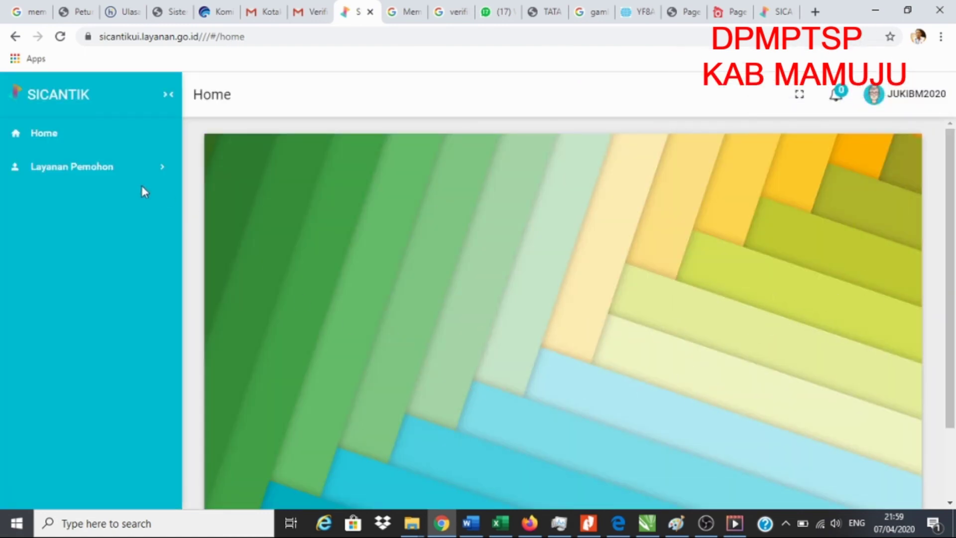
{"action": "scroll", "coordinate": [722, 318], "scroll_direction": "down", "scroll_amount": 3}
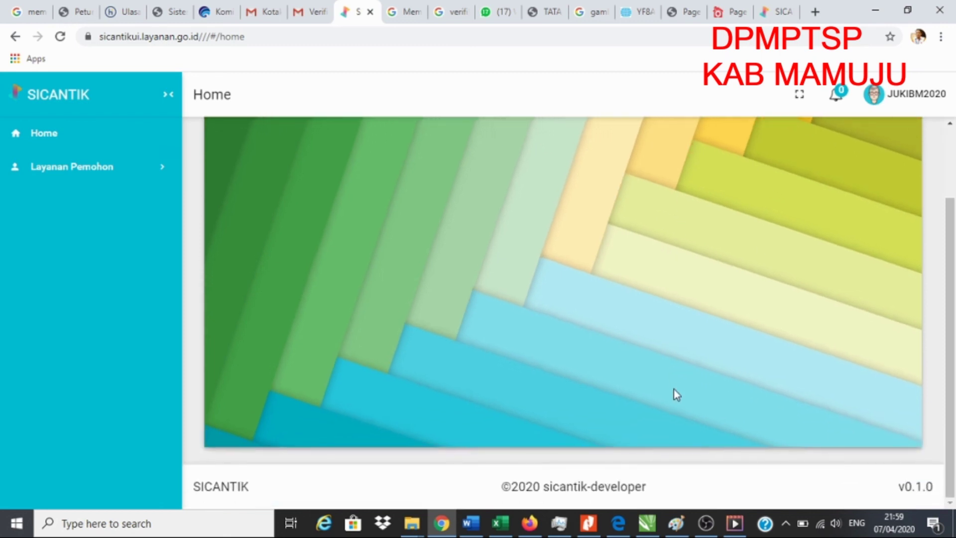
{"action": "scroll", "coordinate": [682, 378], "scroll_direction": "up", "scroll_amount": 3}
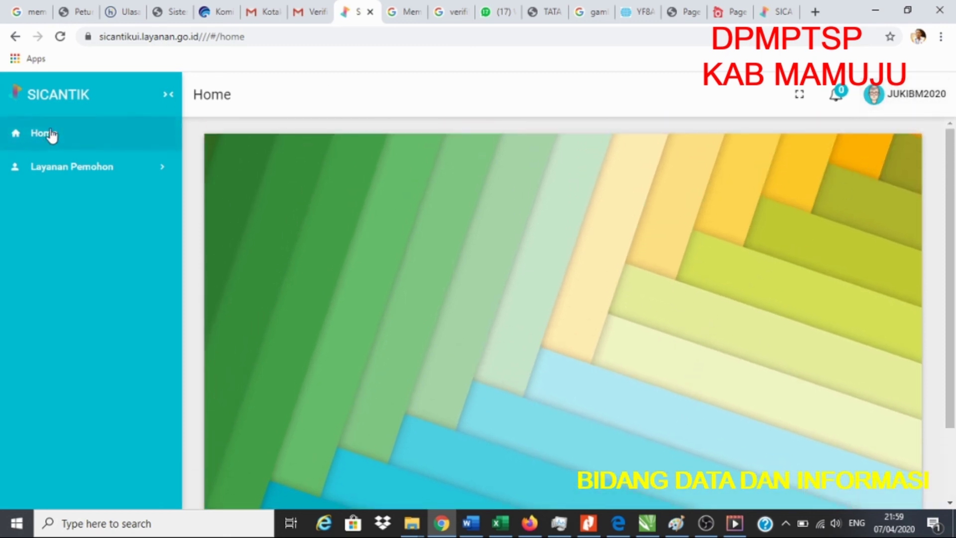
{"action": "scroll", "coordinate": [486, 347], "scroll_direction": "down", "scroll_amount": 2}
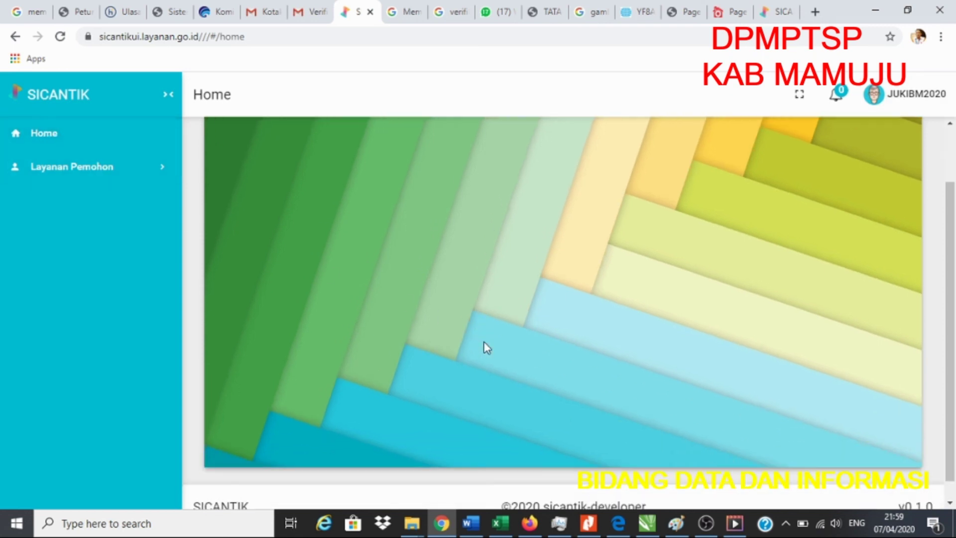